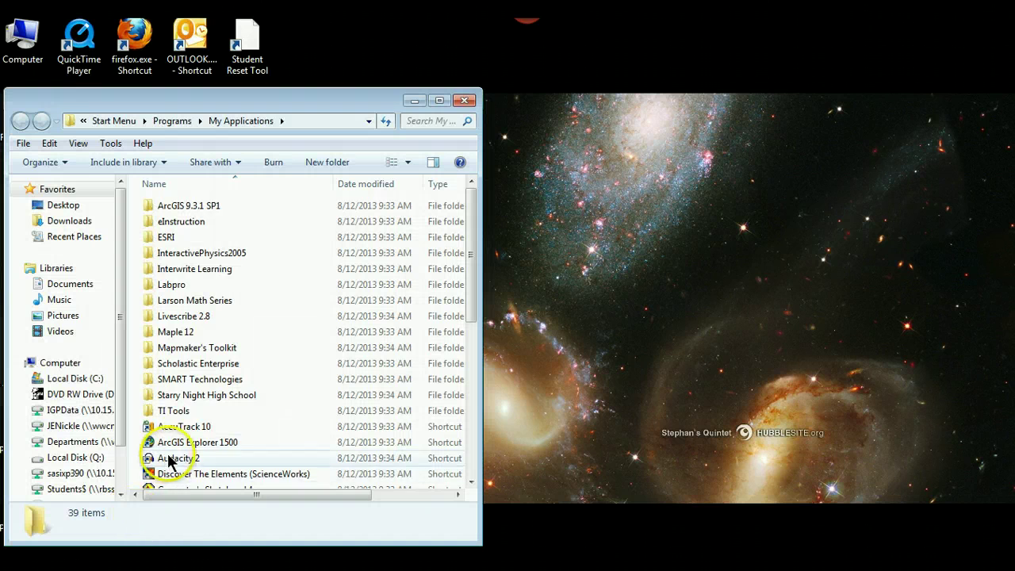
Step: Launch Logger Pro 3.8.2 and insert the movie longdrop2.mov from the Videos P1 Video Analysis folder of the Videos library
scroll(170, 460, "down", 6)
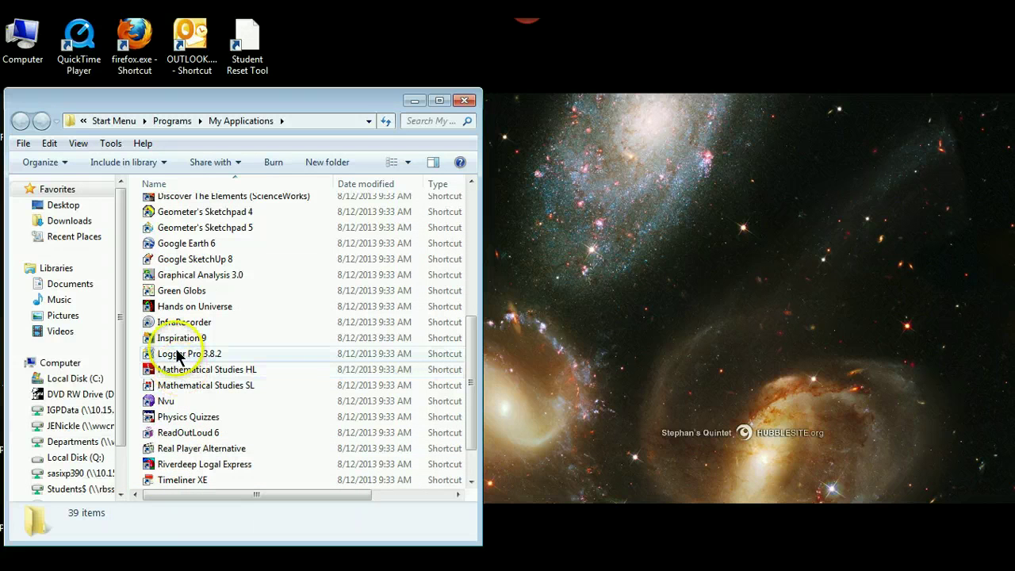
double_click(177, 356)
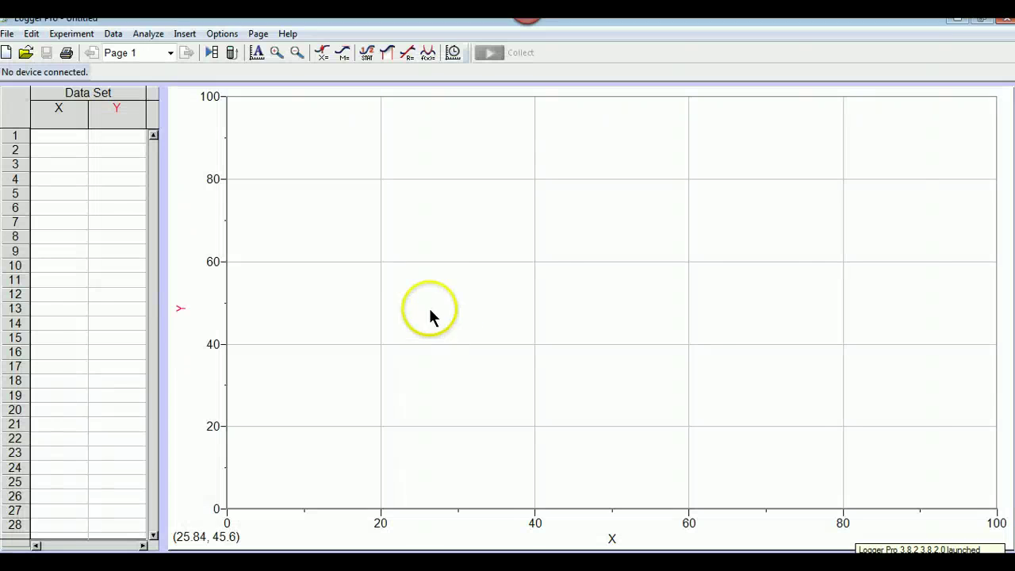
left_click(185, 34)
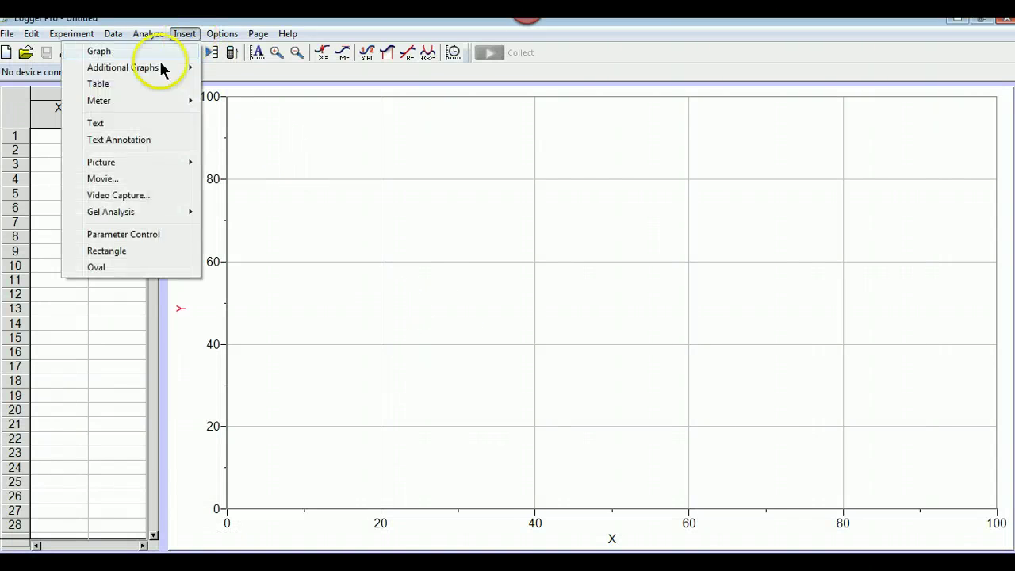
left_click(117, 179)
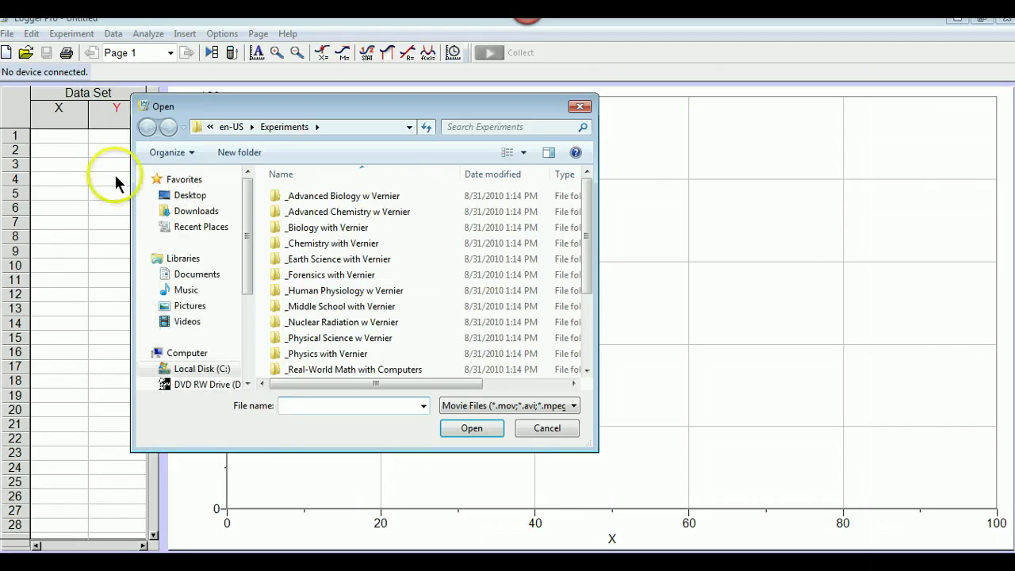
left_click(186, 323)
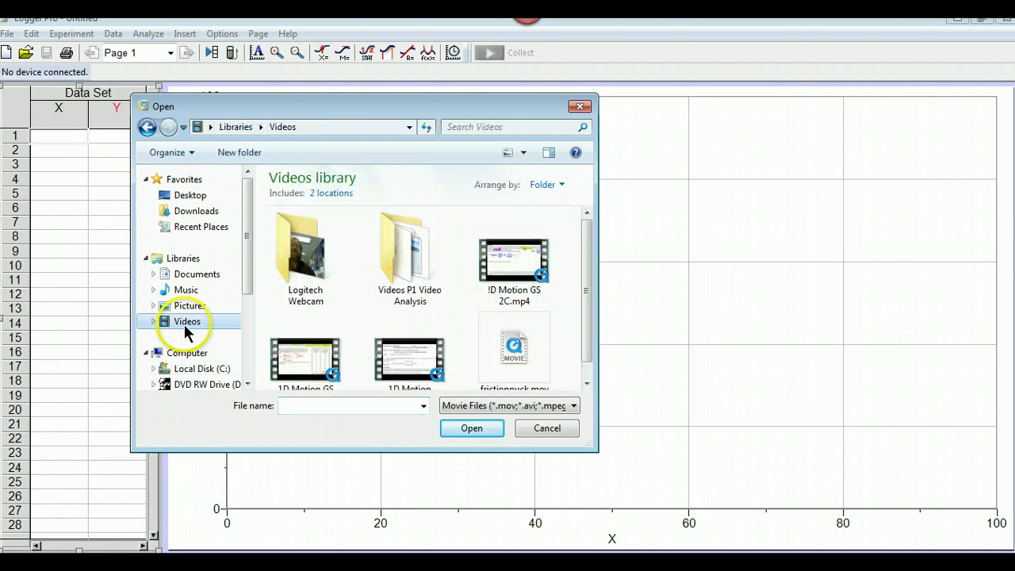
double_click(411, 260)
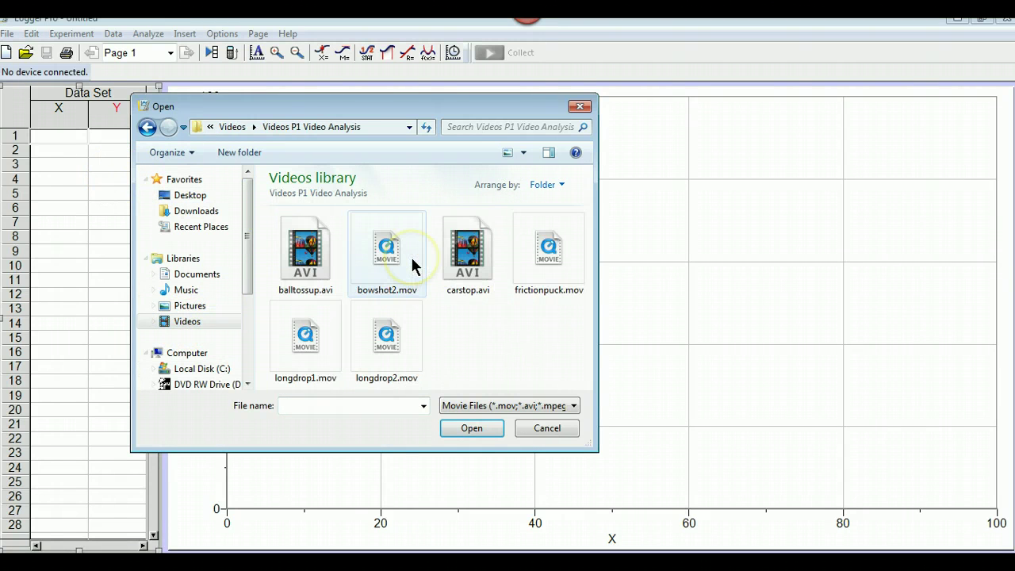
left_click(387, 335)
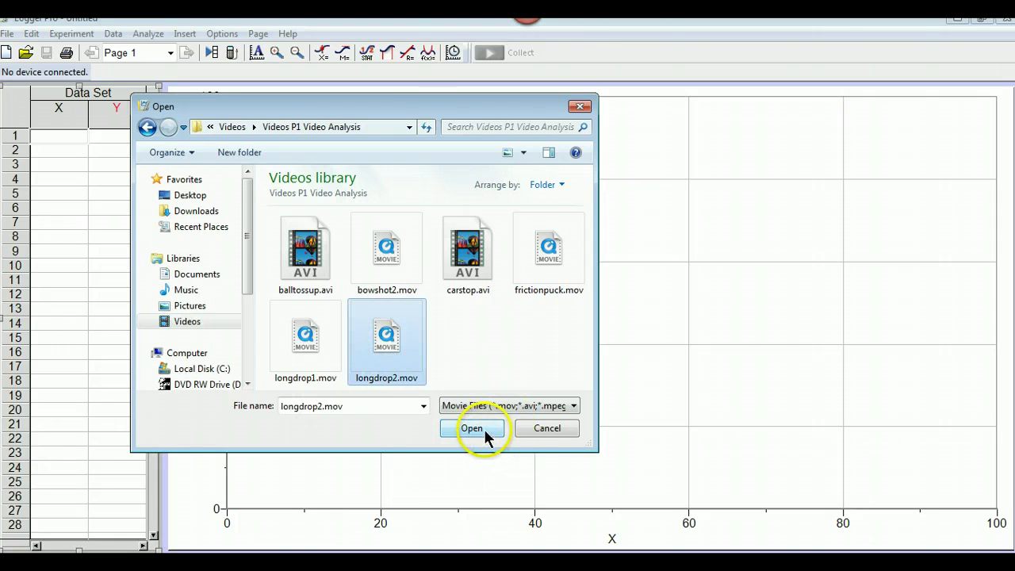
left_click(482, 428)
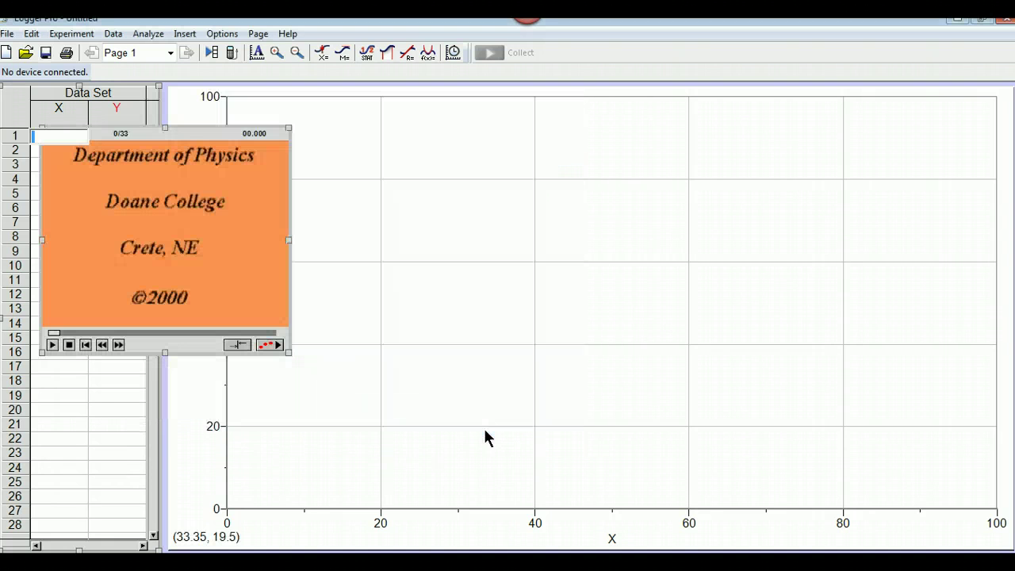
Step: Enlarge the inserted movie and move it up so that it covers the data table and about half of the graph
left_click_drag(287, 354, 599, 496)
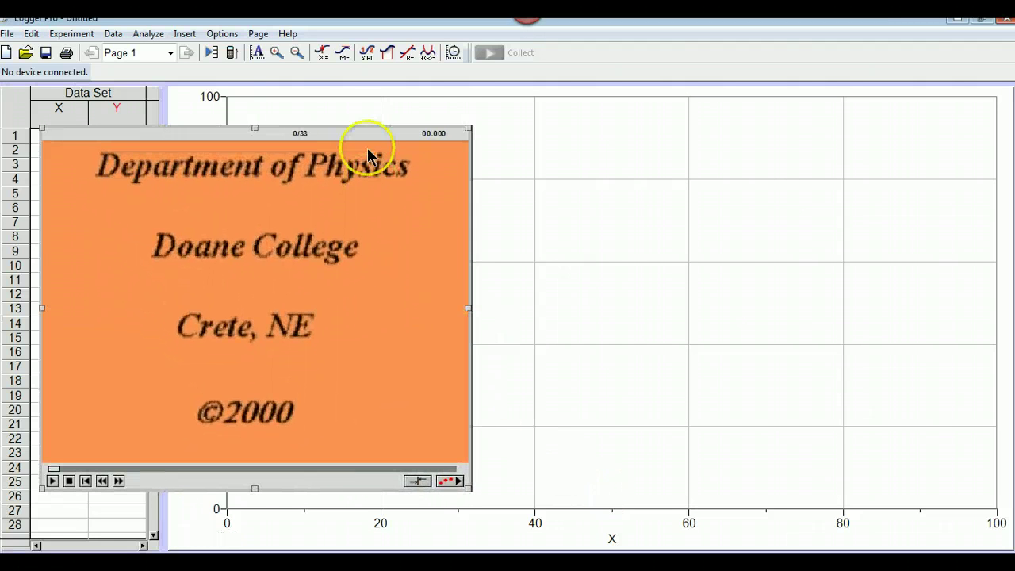
left_click_drag(371, 135, 376, 87)
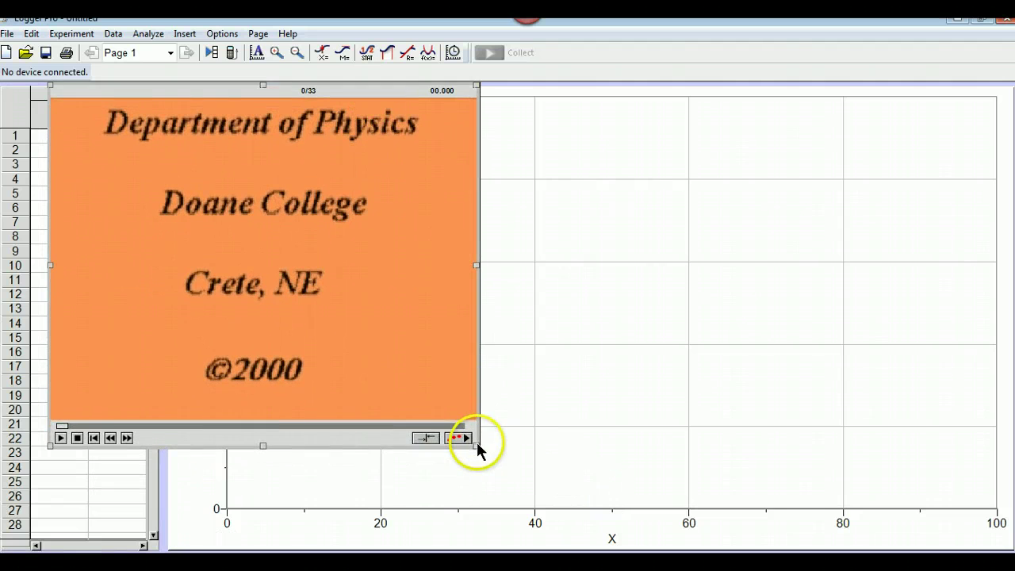
left_click_drag(476, 448, 548, 504)
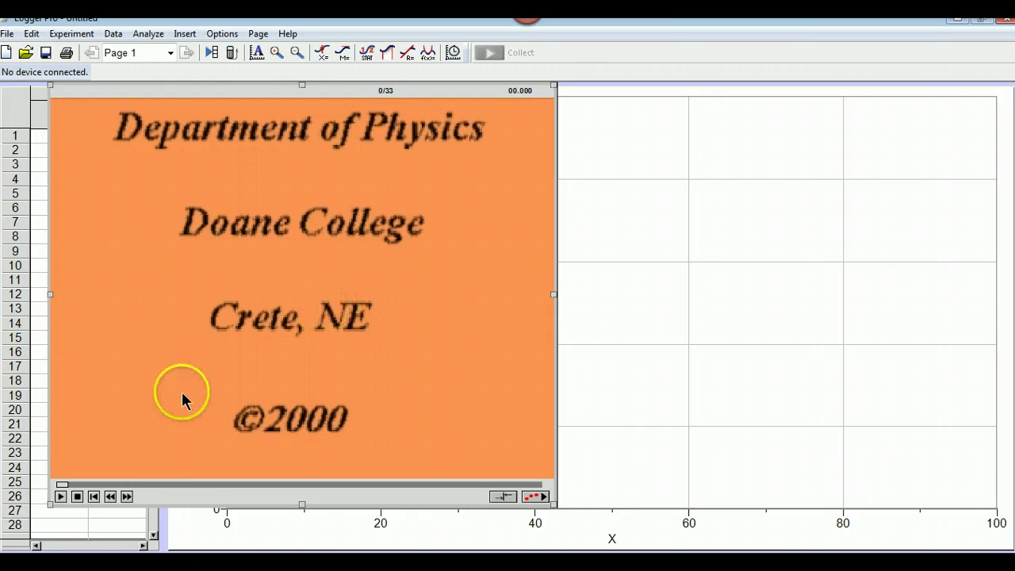
Step: Play the movie through twice, examining the title and scale frames, and rewind it to the start
left_click(127, 497)
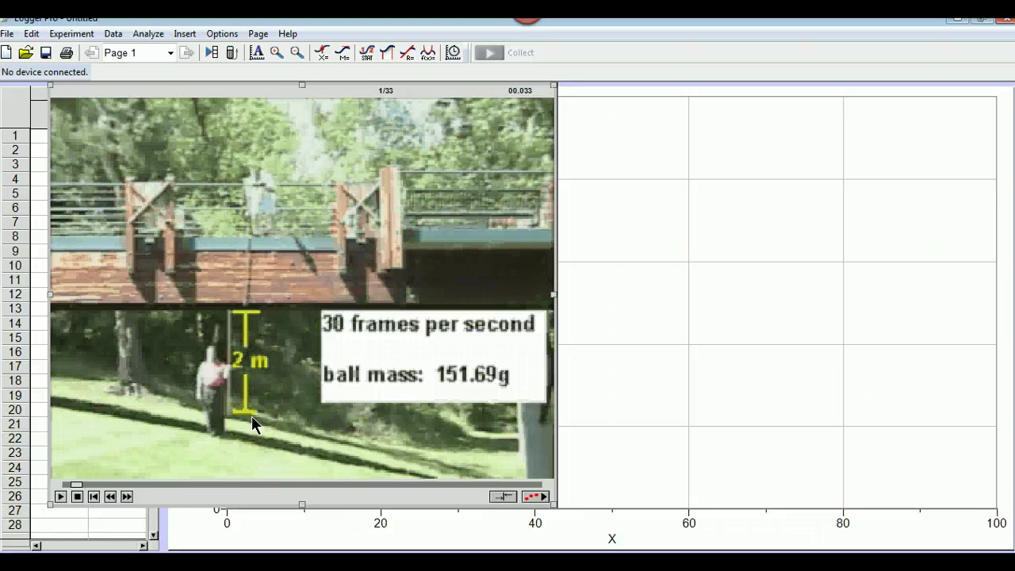
left_click(62, 499)
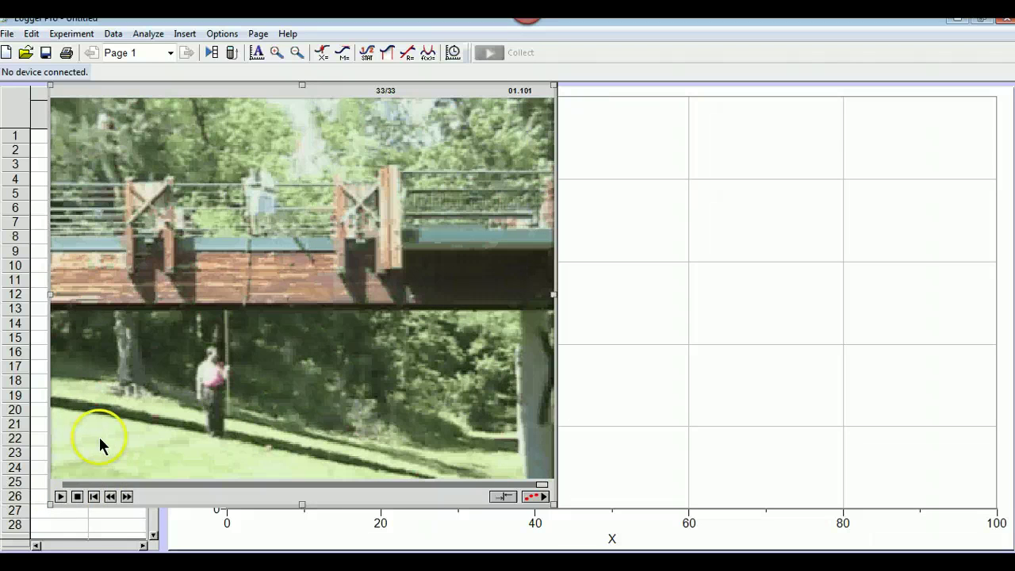
left_click(94, 498)
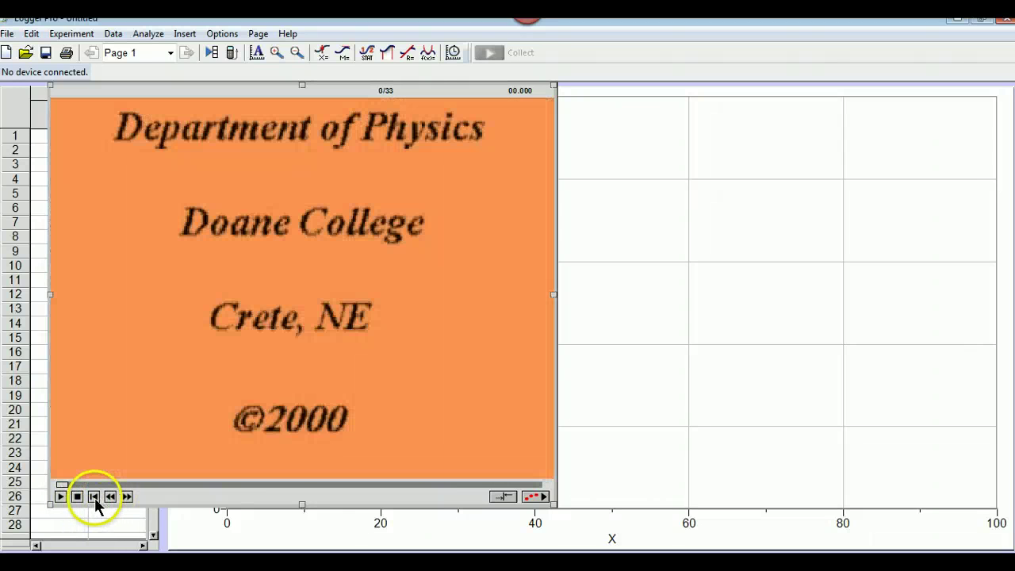
left_click(126, 497)
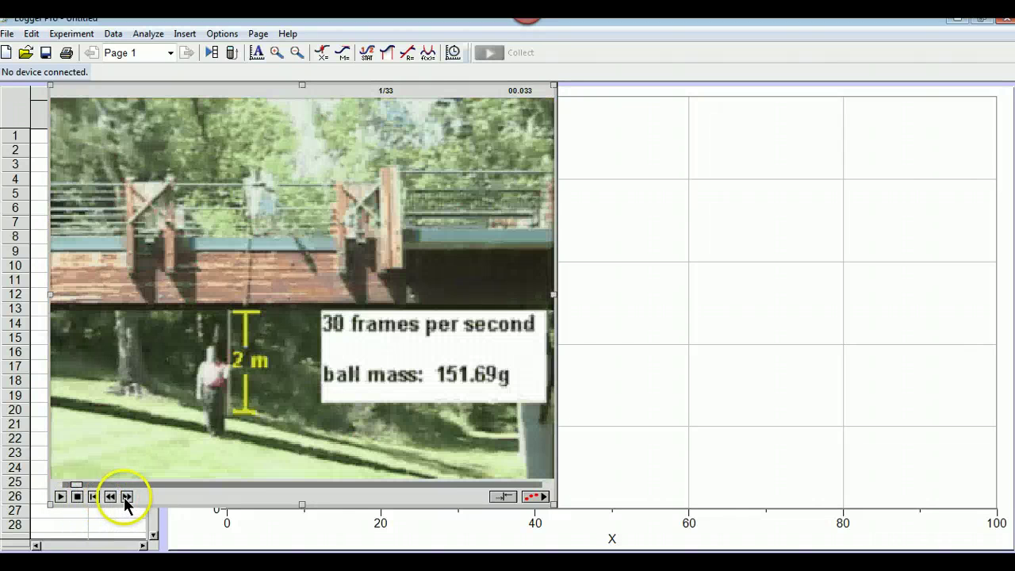
left_click(61, 497)
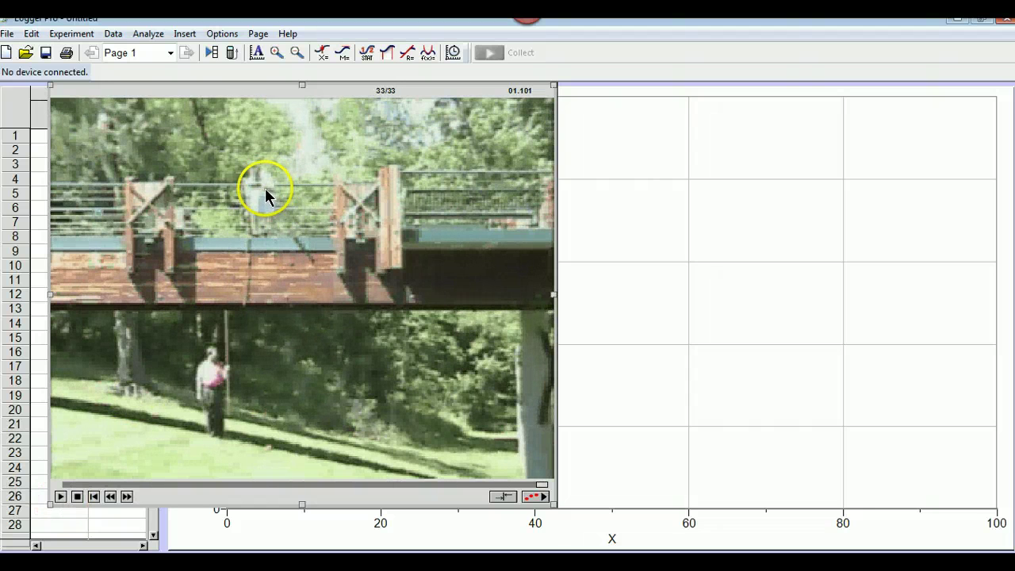
left_click(93, 497)
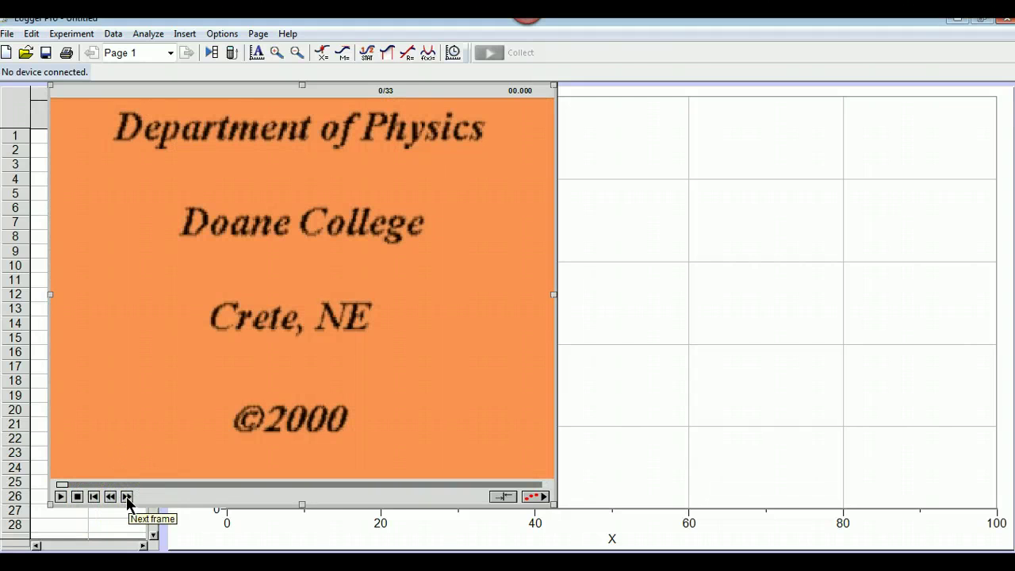
Step: On movie frame 1, enable video analysis and set the scale along the yellow vertical marker to a distance of 2 m
left_click(127, 497)
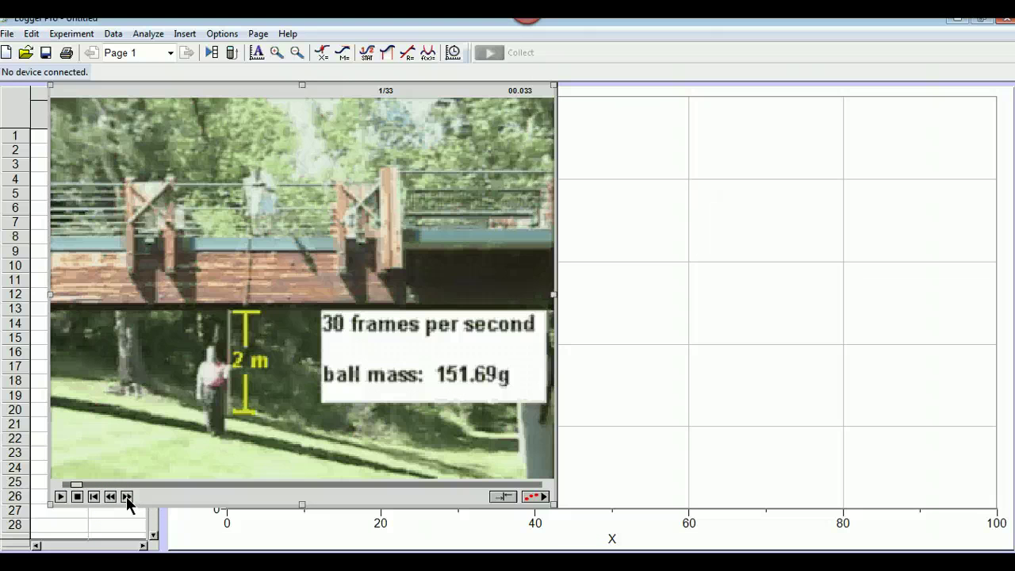
left_click(127, 495)
left_click(538, 497)
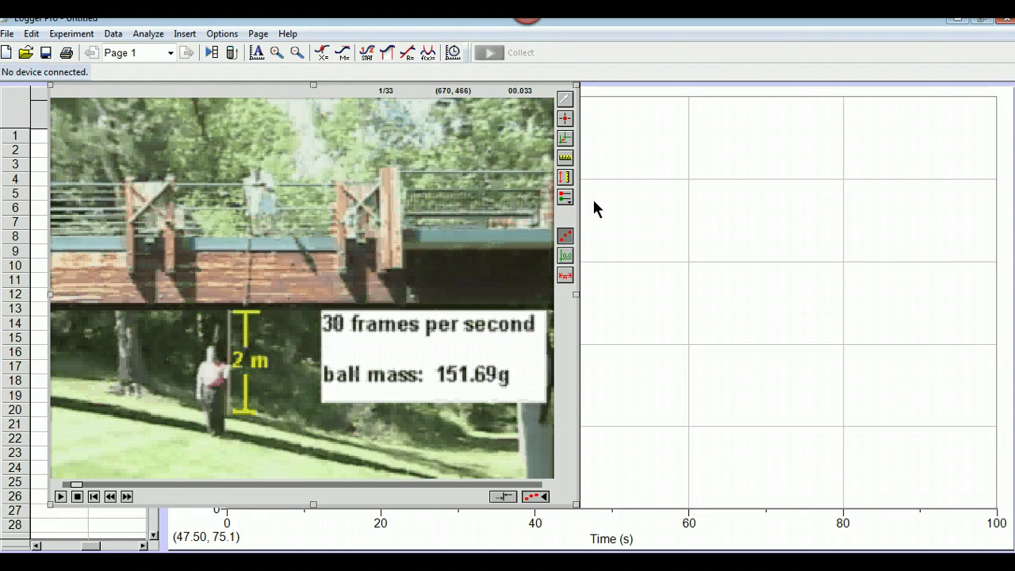
left_click(565, 160)
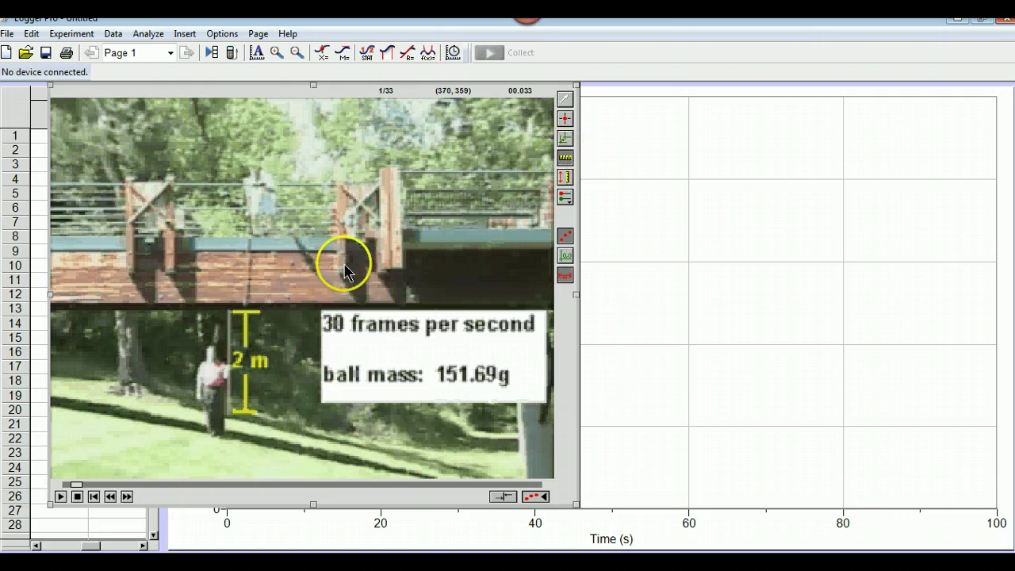
left_click_drag(248, 319, 365, 414)
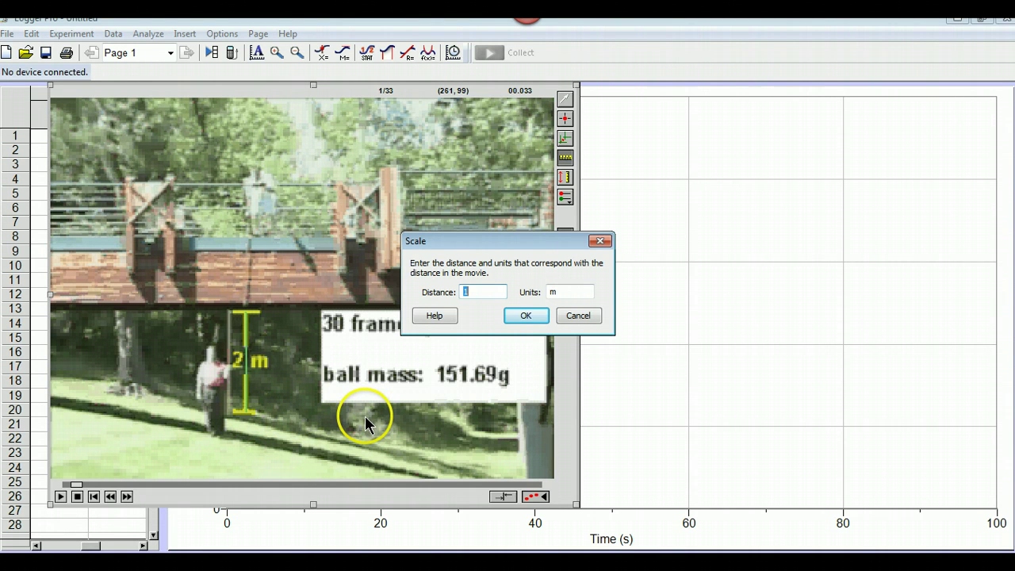
type("2")
left_click(531, 311)
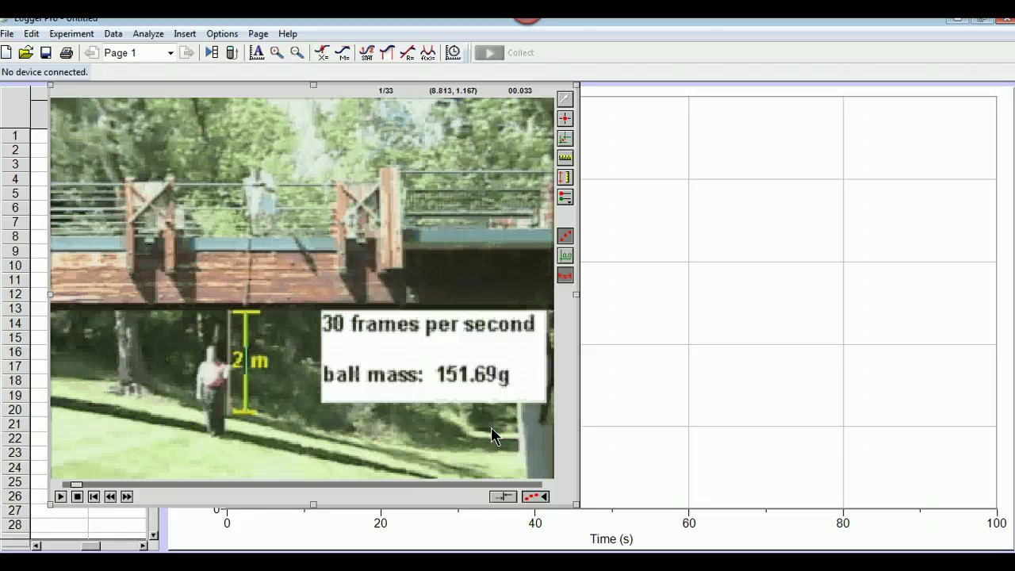
left_click(564, 321)
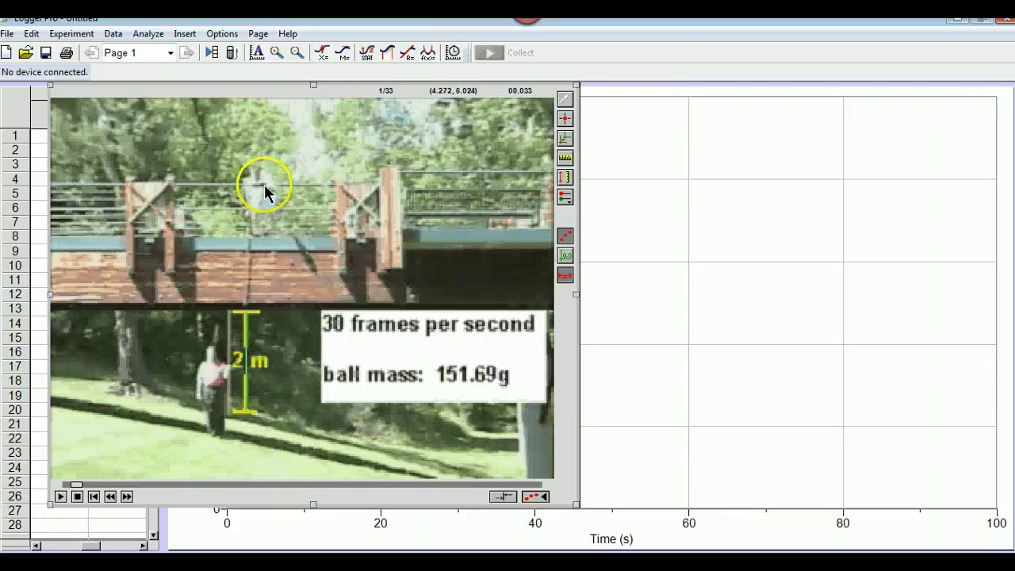
Step: Step forward through the opening movie frames up to frame 6 to examine when the ball is released
left_click(127, 497)
left_click(127, 497)
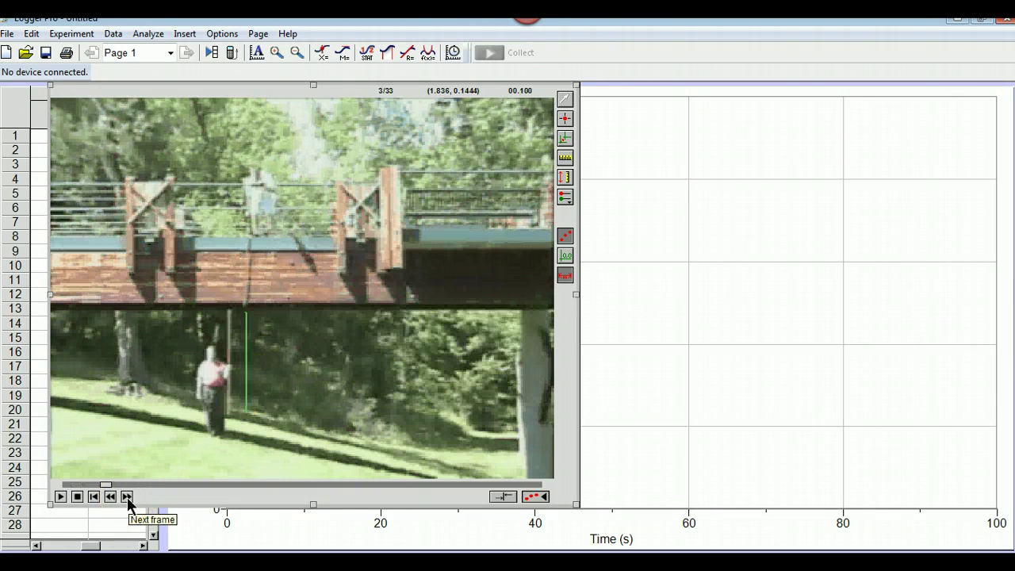
left_click(126, 497)
left_click(127, 498)
left_click(127, 498)
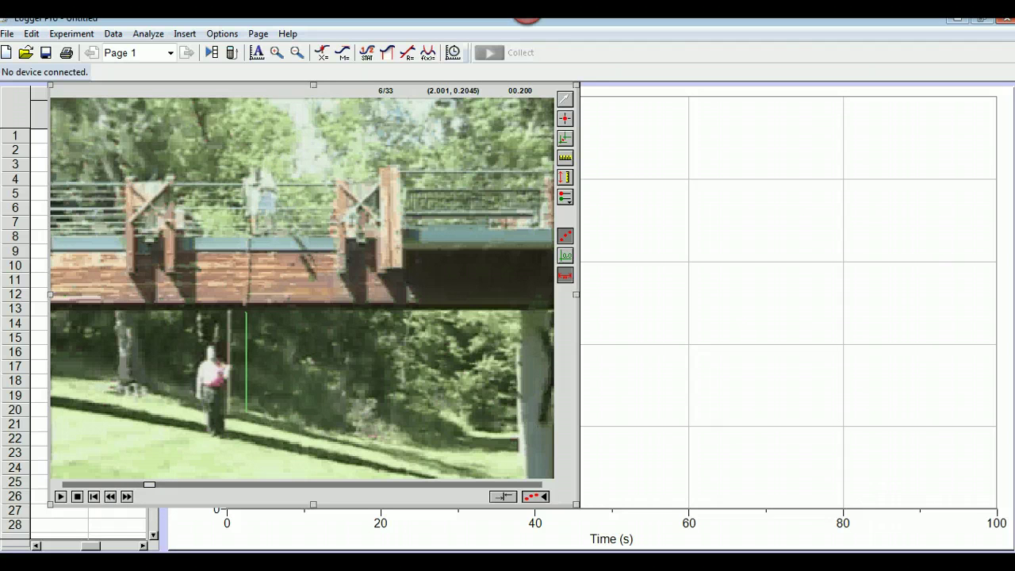
Step: Return to frame 2, set the origin at the ball in the person's hand on the bridge, and rotate the axes 180° to make downward positive
left_click_drag(149, 484, 91, 483)
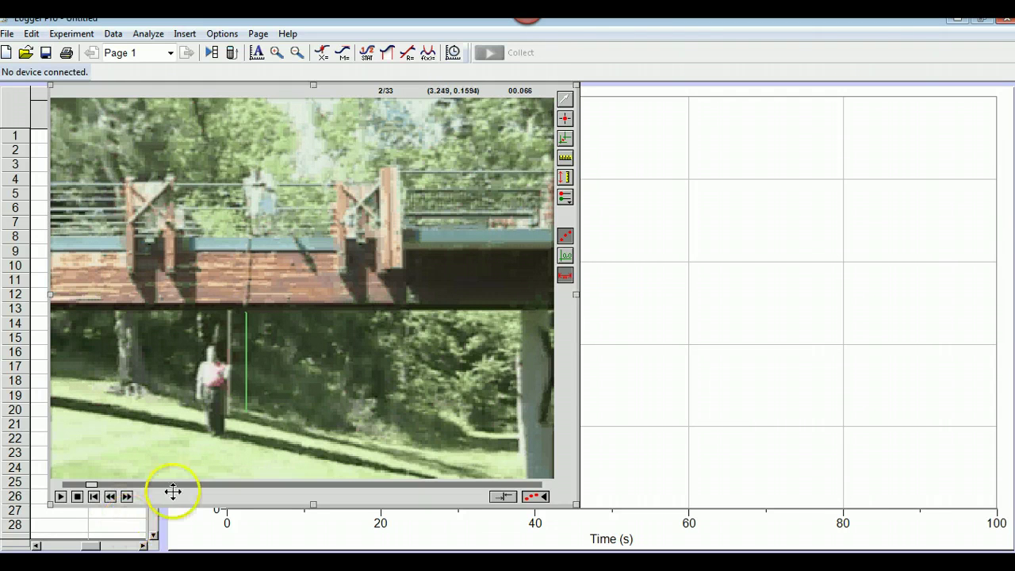
left_click(564, 137)
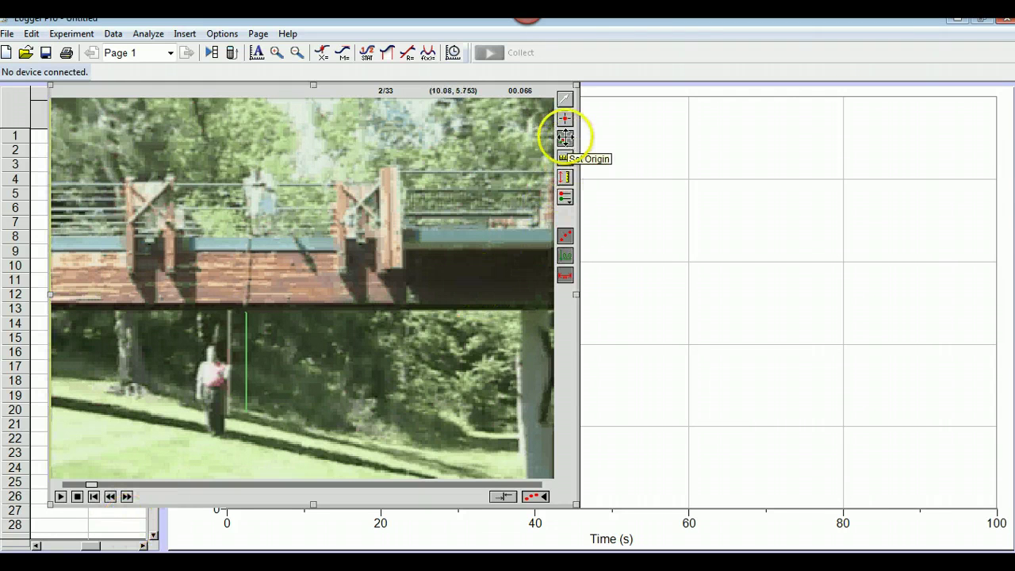
left_click(263, 187)
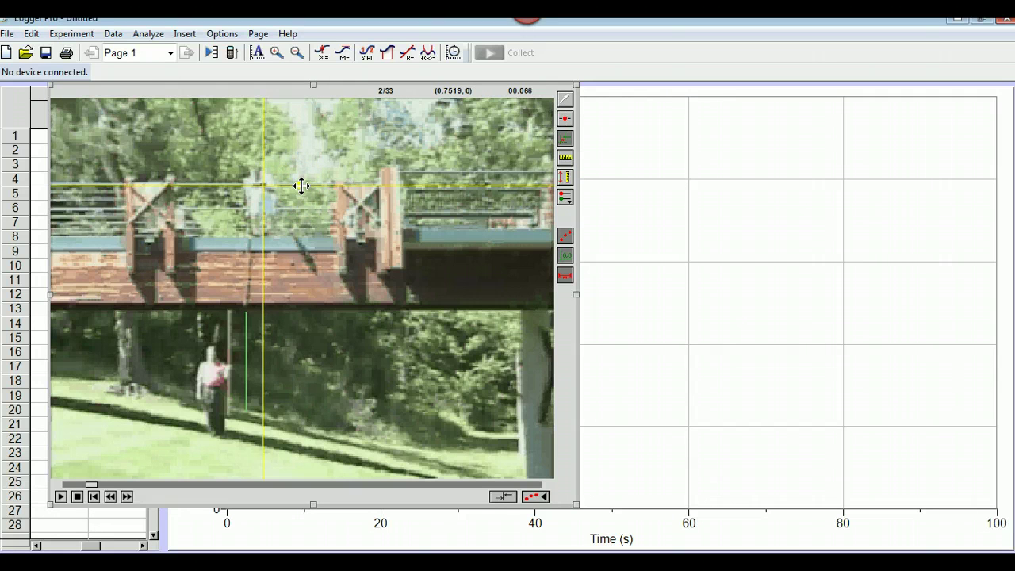
left_click_drag(294, 182, 218, 186)
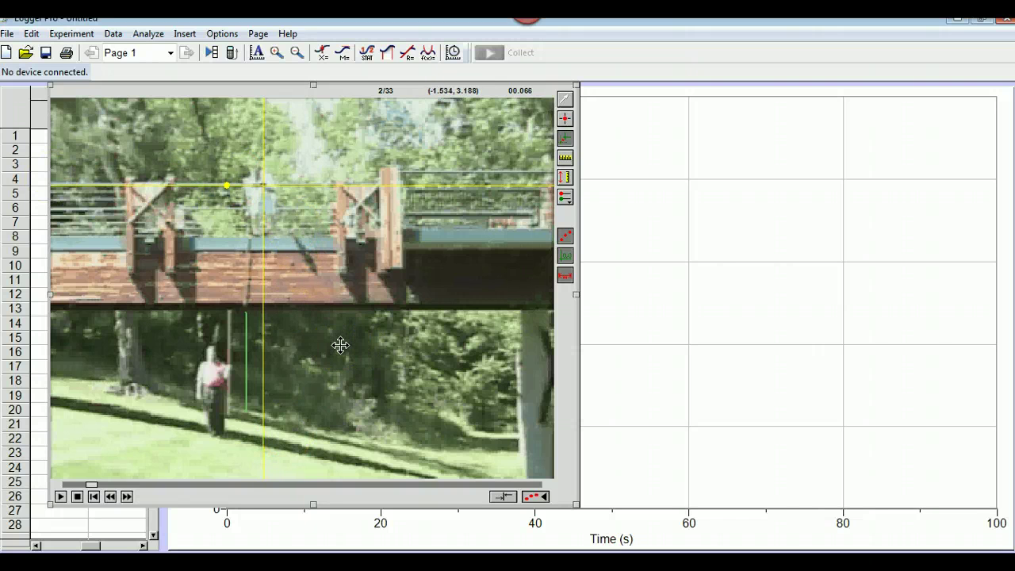
mouse_move(340, 345)
left_mouse_down()
mouse_move(354, 361)
mouse_move(145, 182)
mouse_move(507, 394)
mouse_move(123, 189)
mouse_move(460, 382)
mouse_move(215, 226)
mouse_move(437, 245)
mouse_move(617, 201)
mouse_move(562, 111)
mouse_move(564, 119)
left_mouse_up()
Step: Mark the falling ball's position with a point in each successive movie frame, from frame 2 through frame 32
left_click(564, 118)
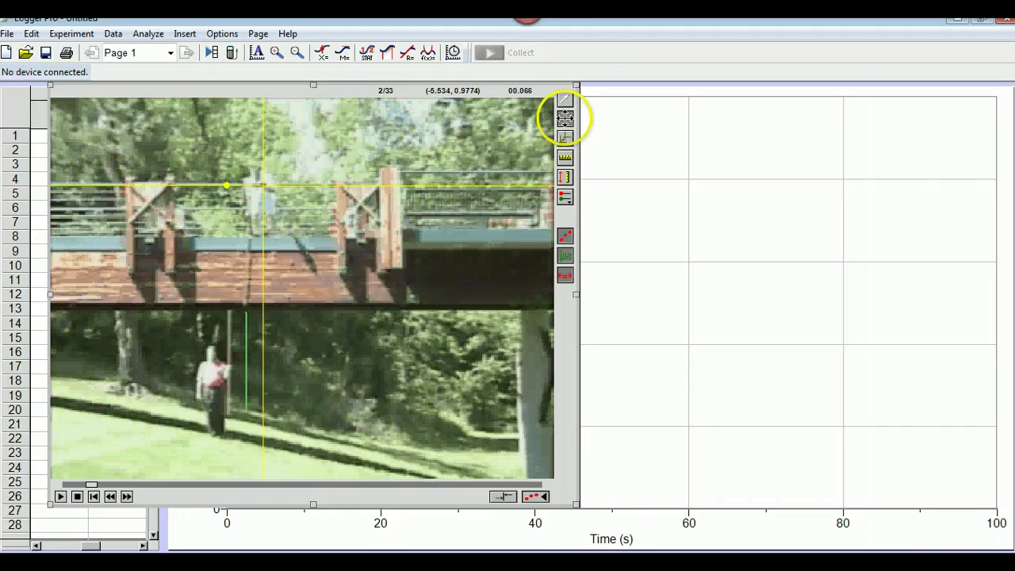
left_click_drag(265, 190, 269, 219)
left_click(264, 186)
left_click(265, 188)
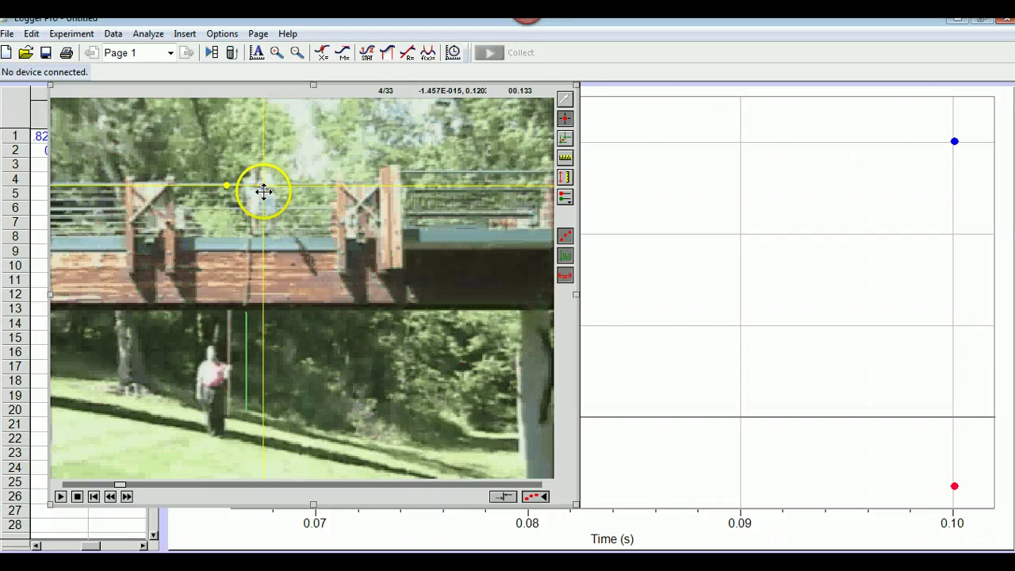
left_click(263, 192)
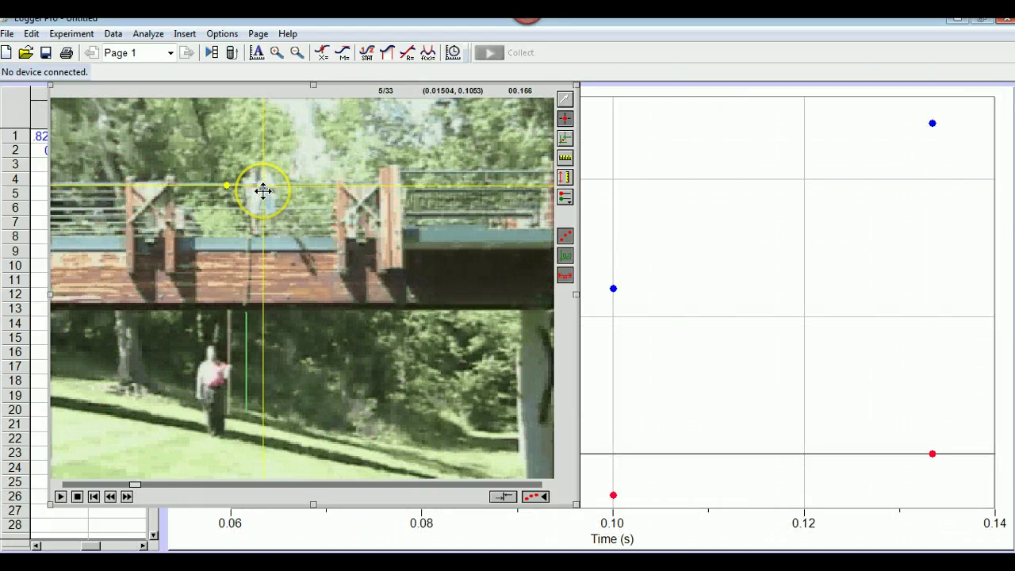
left_click(264, 191)
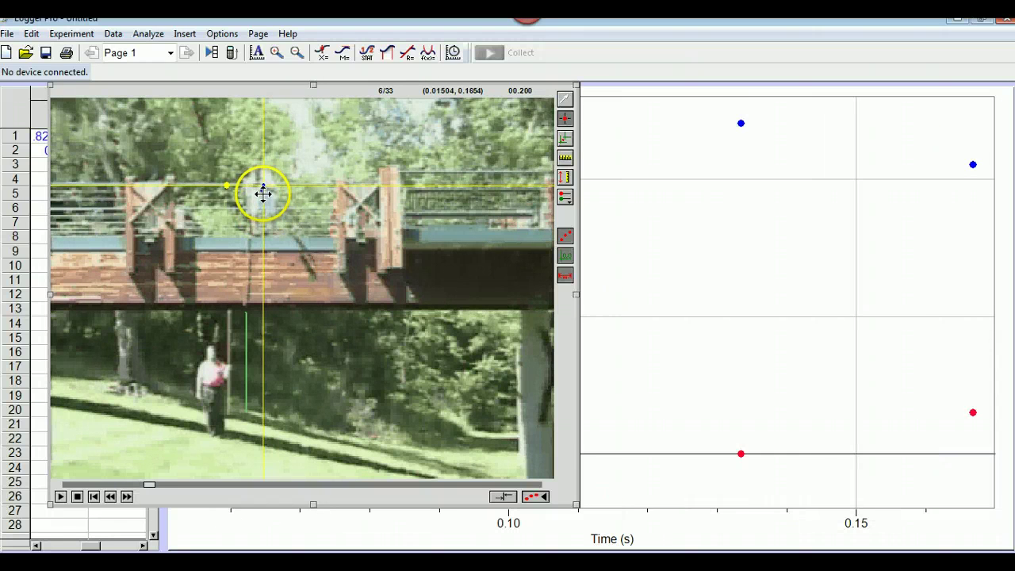
left_click(262, 190)
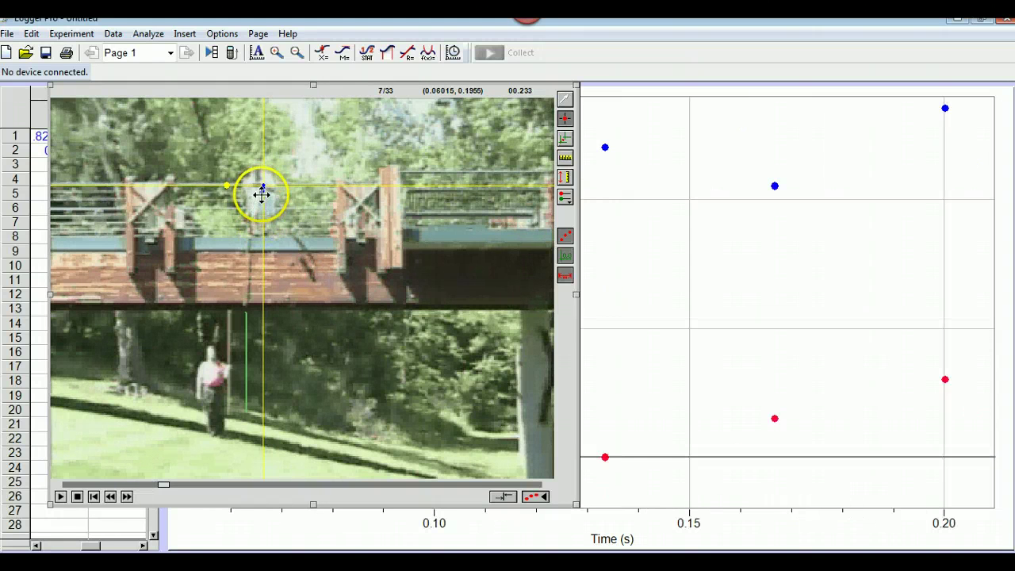
left_click(262, 191)
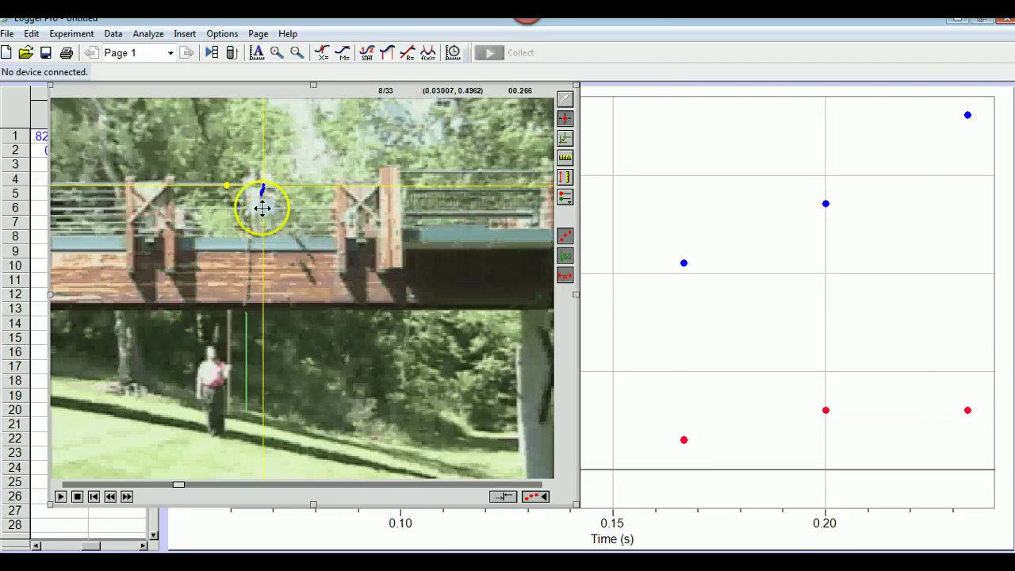
left_click(262, 198)
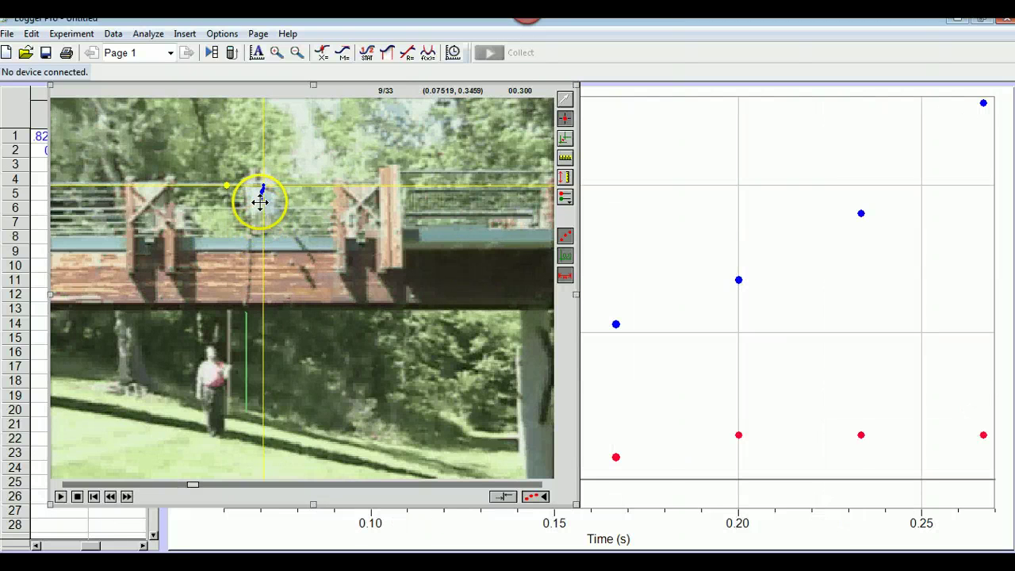
left_click(261, 201)
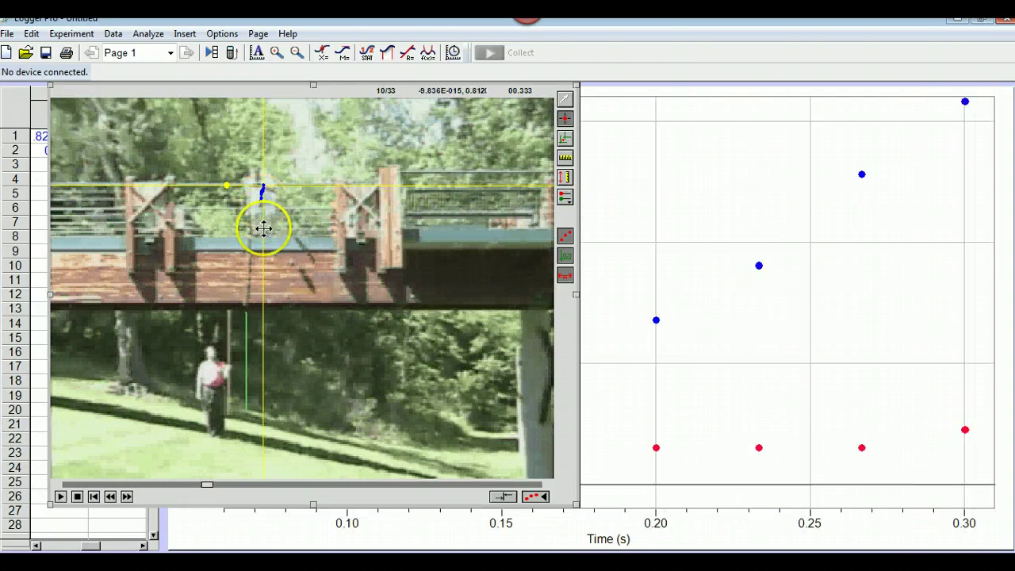
left_click(262, 205)
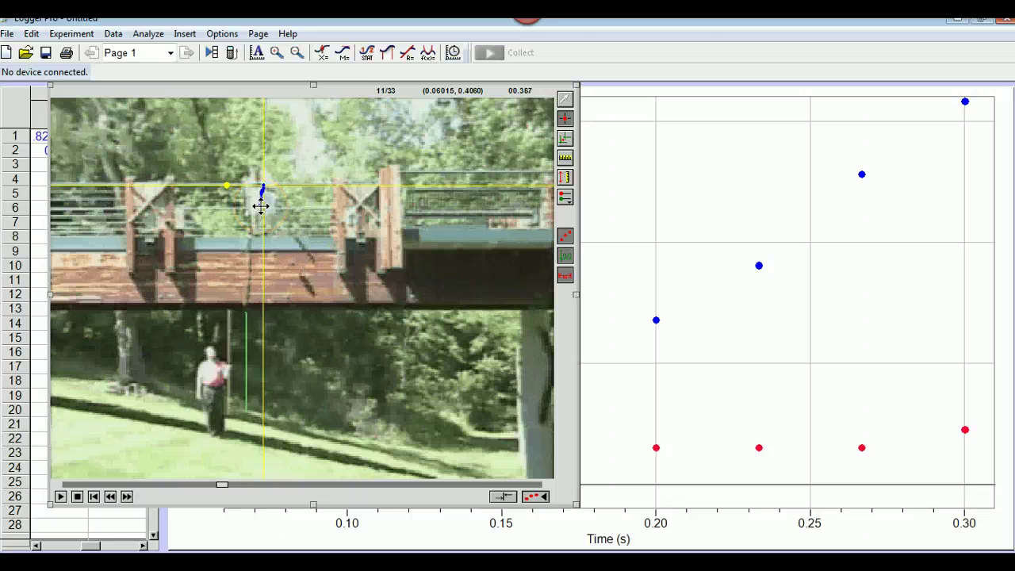
left_click(261, 210)
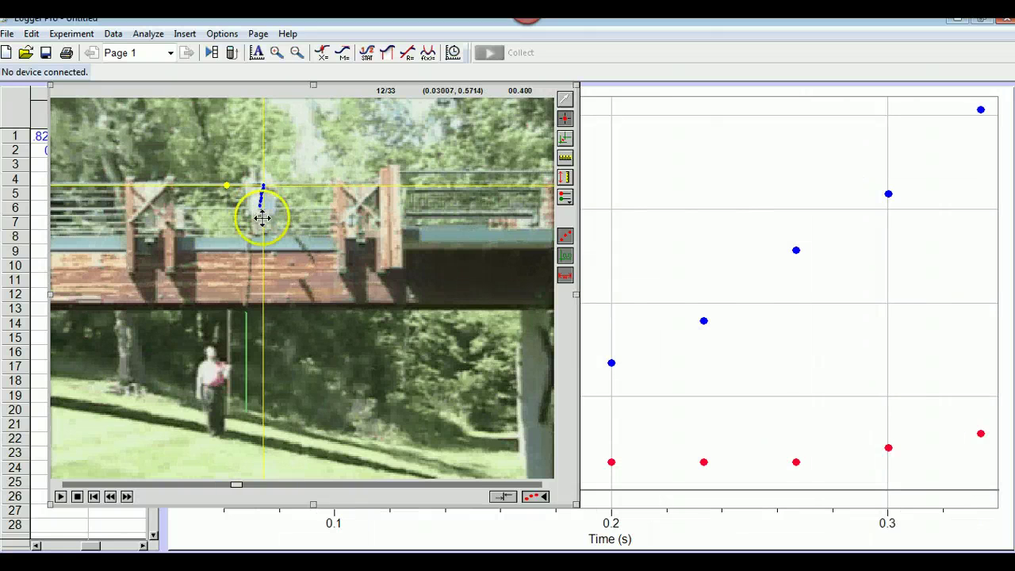
left_click(262, 215)
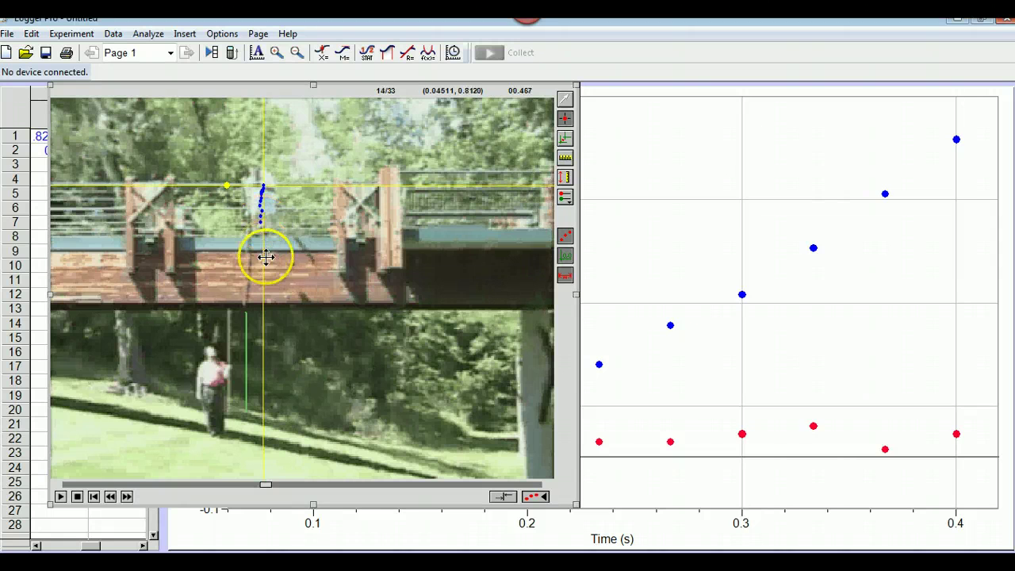
left_click(261, 227)
left_click(261, 228)
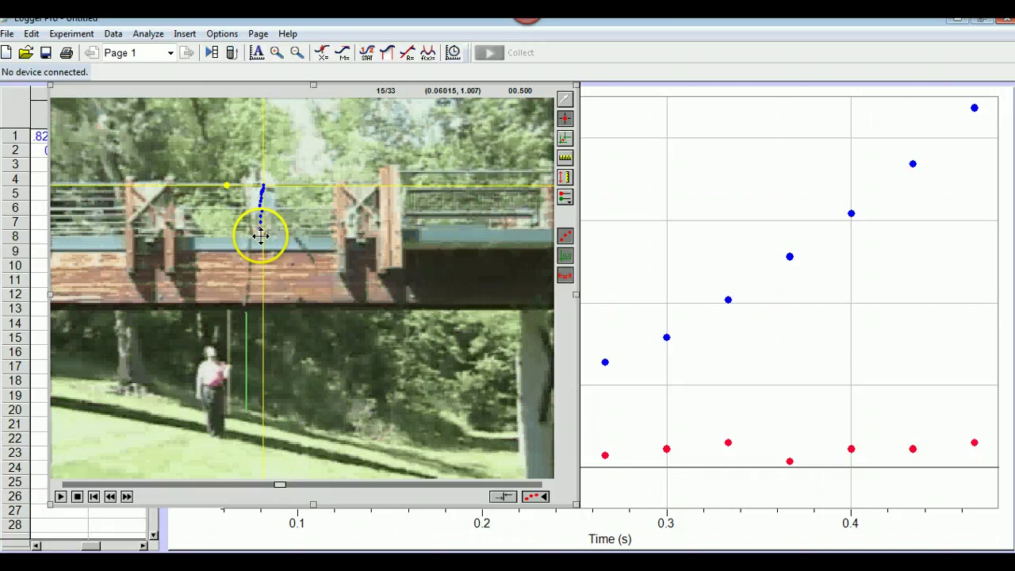
left_click(261, 246)
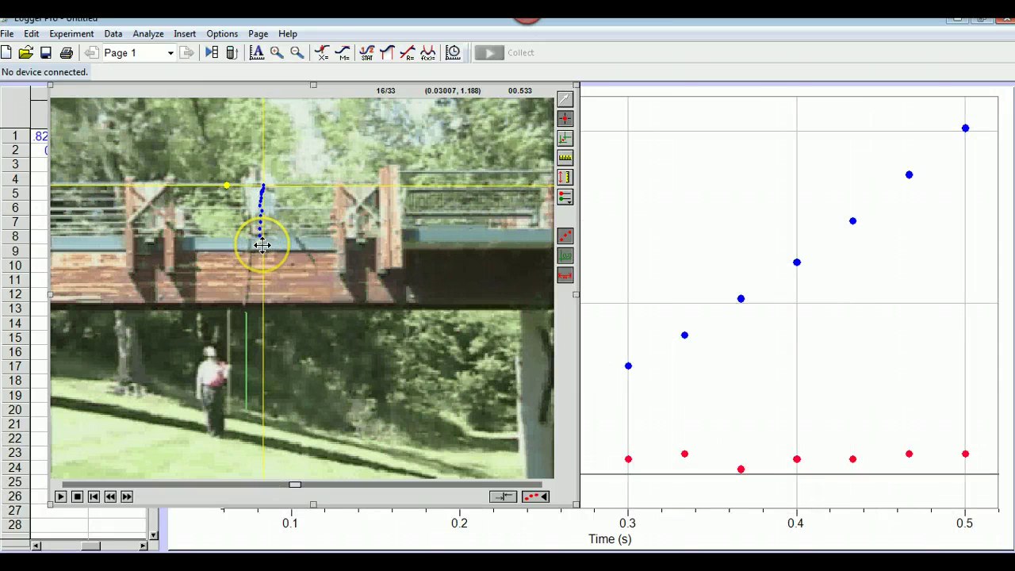
left_click(262, 246)
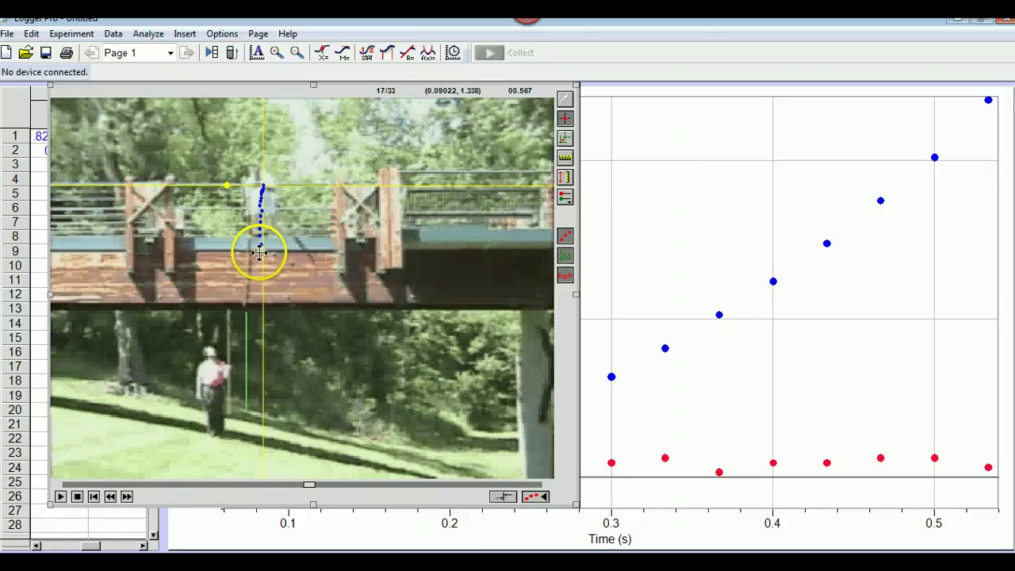
left_click(259, 252)
left_click(260, 255)
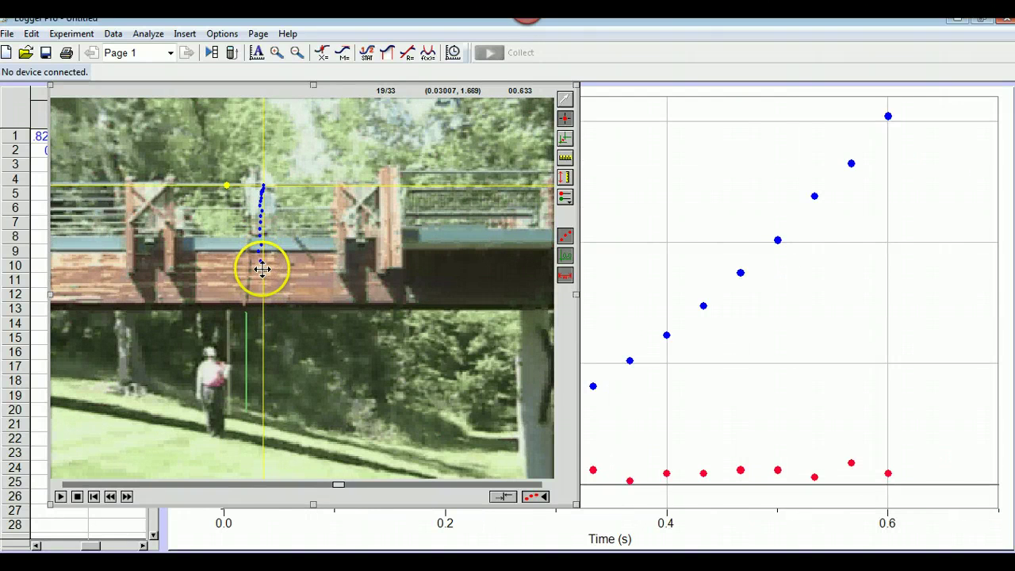
left_click(261, 268)
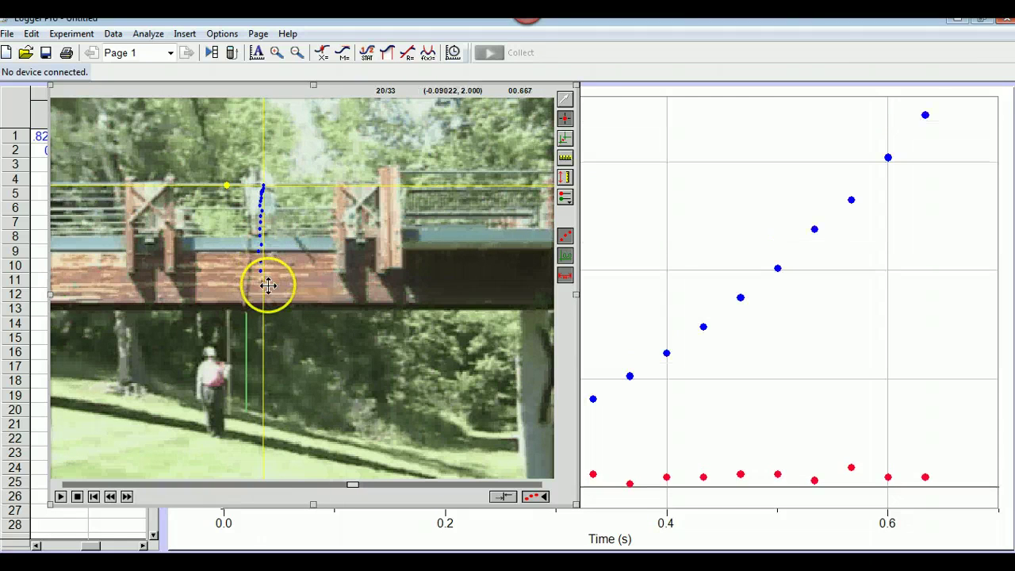
left_click(260, 281)
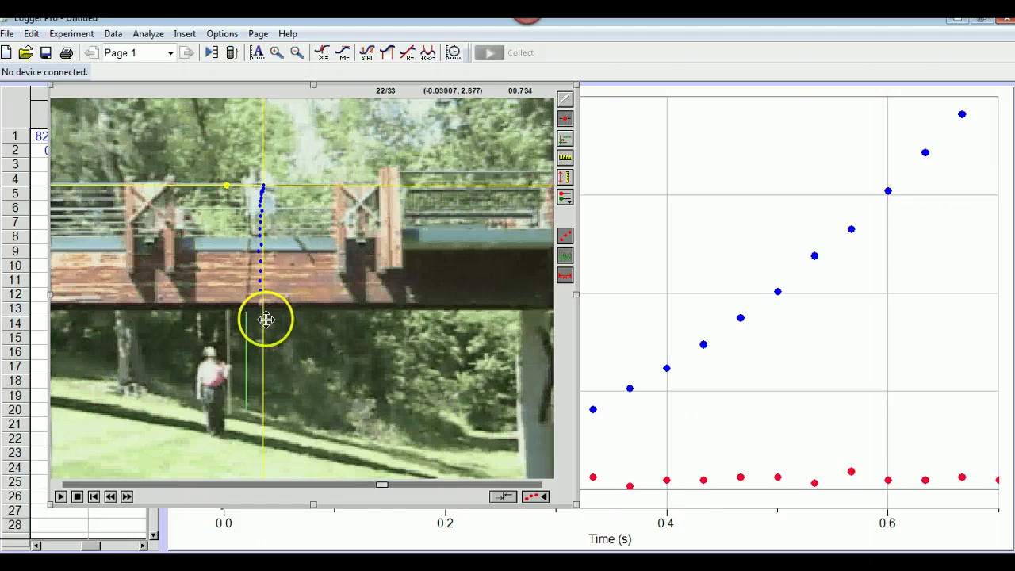
left_click(262, 302)
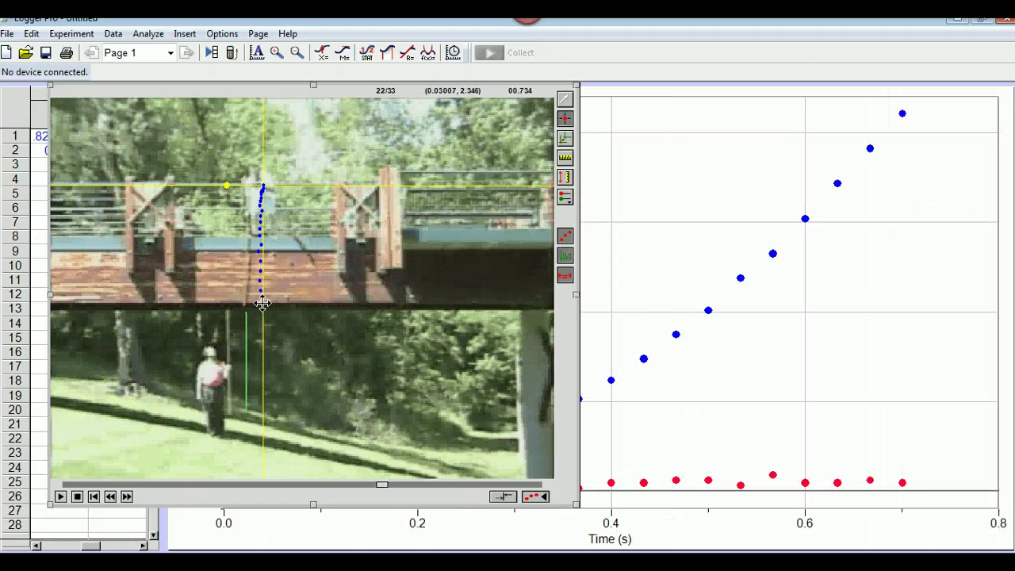
left_click(262, 309)
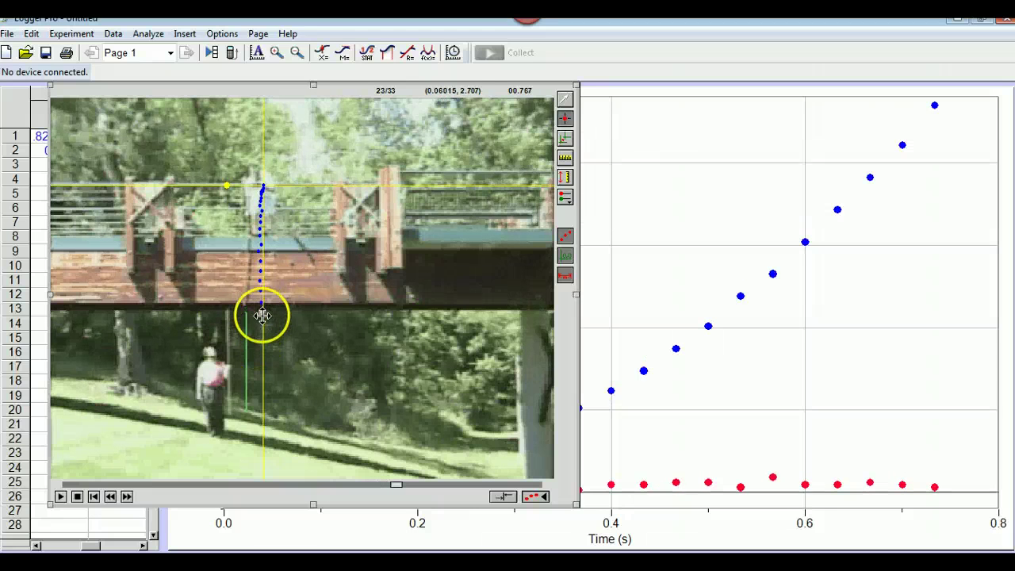
left_click(263, 344)
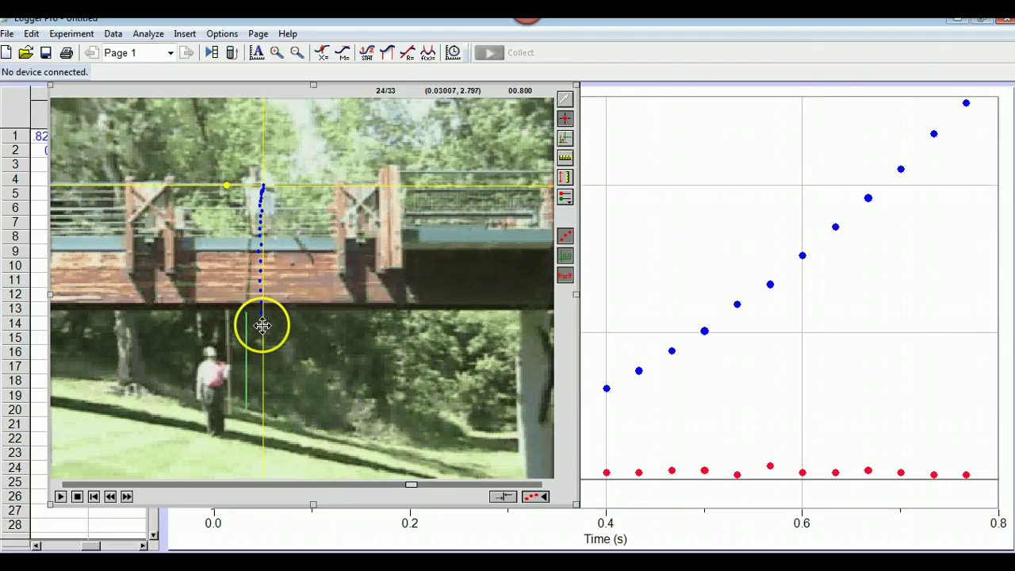
left_click(262, 327)
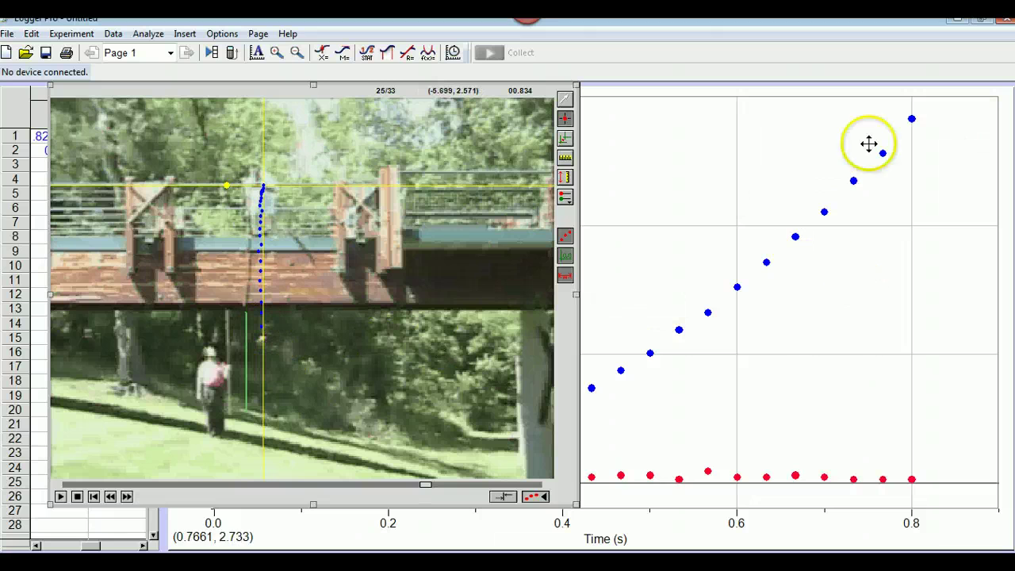
left_click(264, 340)
left_click(262, 352)
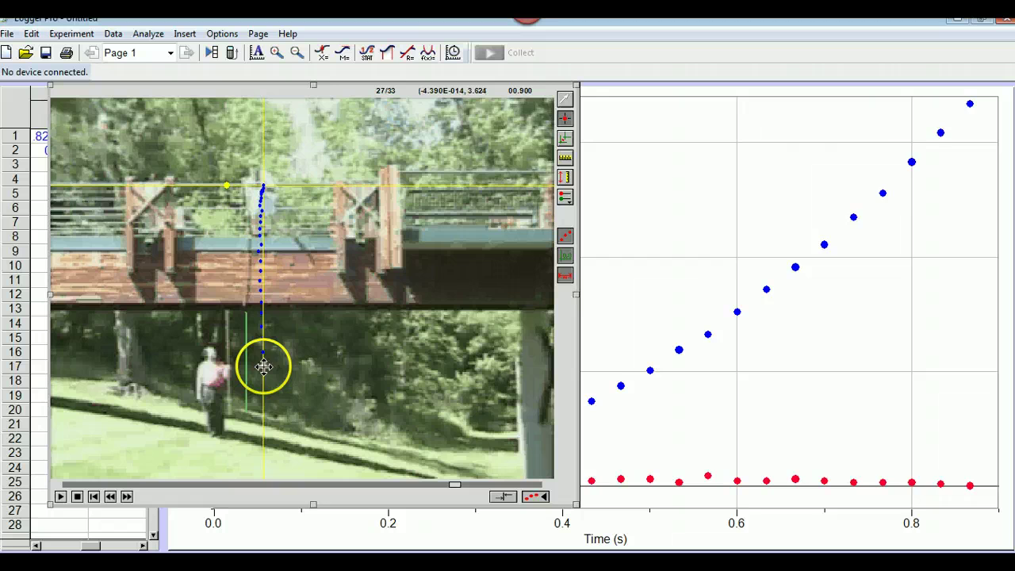
left_click(264, 366)
left_click(266, 404)
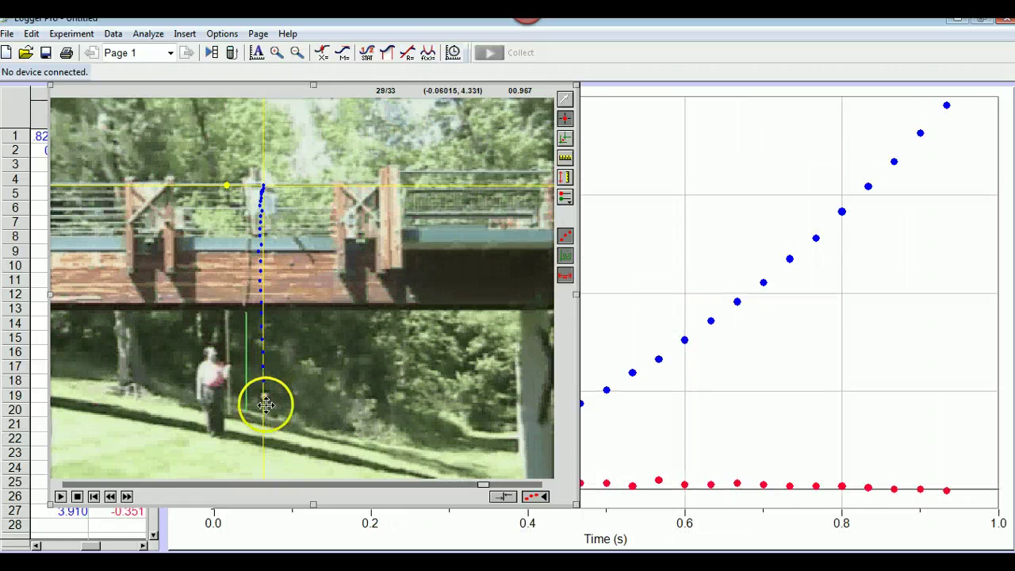
left_click(264, 412)
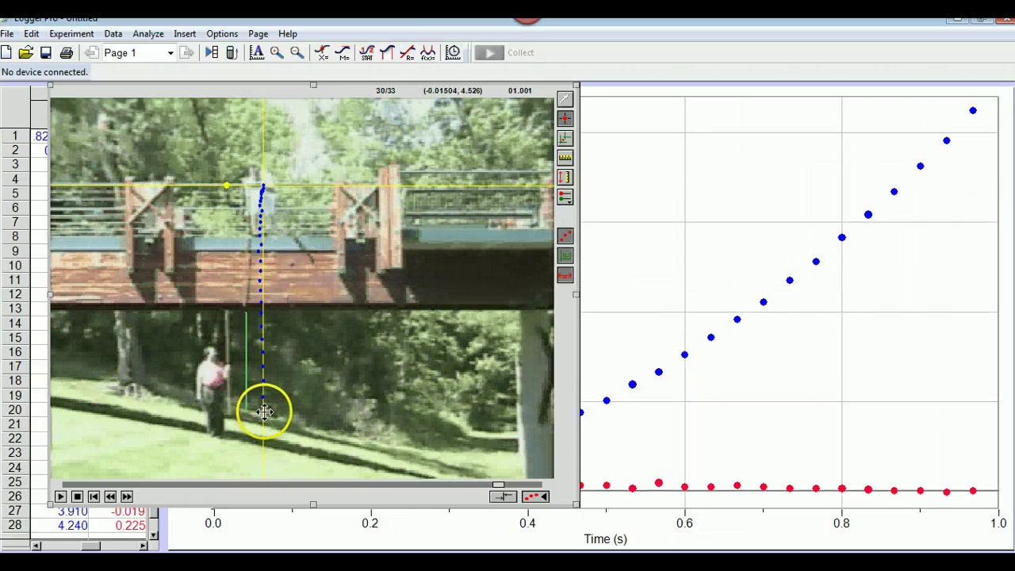
left_click(263, 419)
left_click(265, 429)
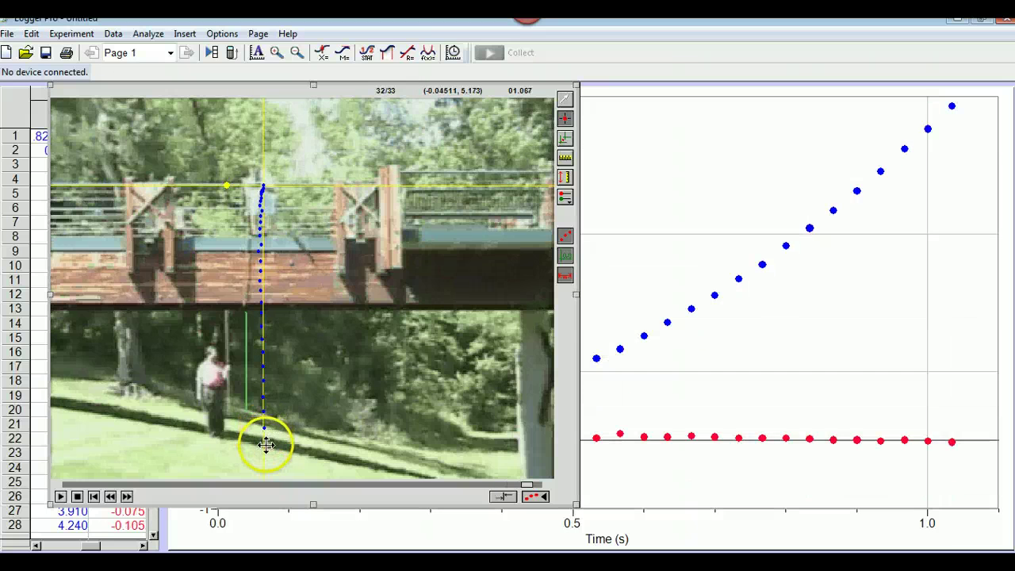
left_click(266, 445)
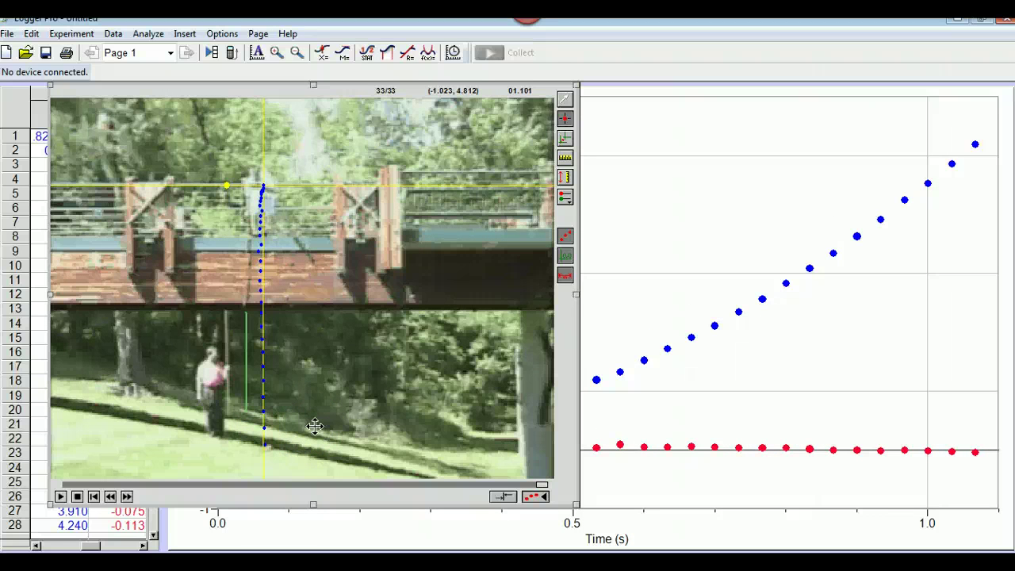
Step: Auto-arrange the page so movie, table and graph sit side by side, and plot only Y on the graph's vertical axis
key("ctrl+r")
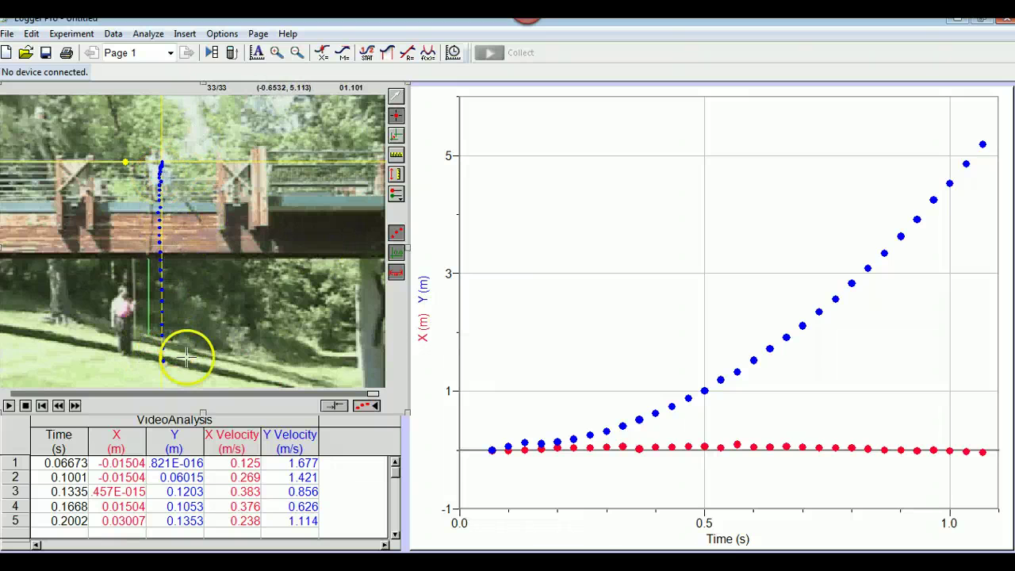
left_click(424, 292)
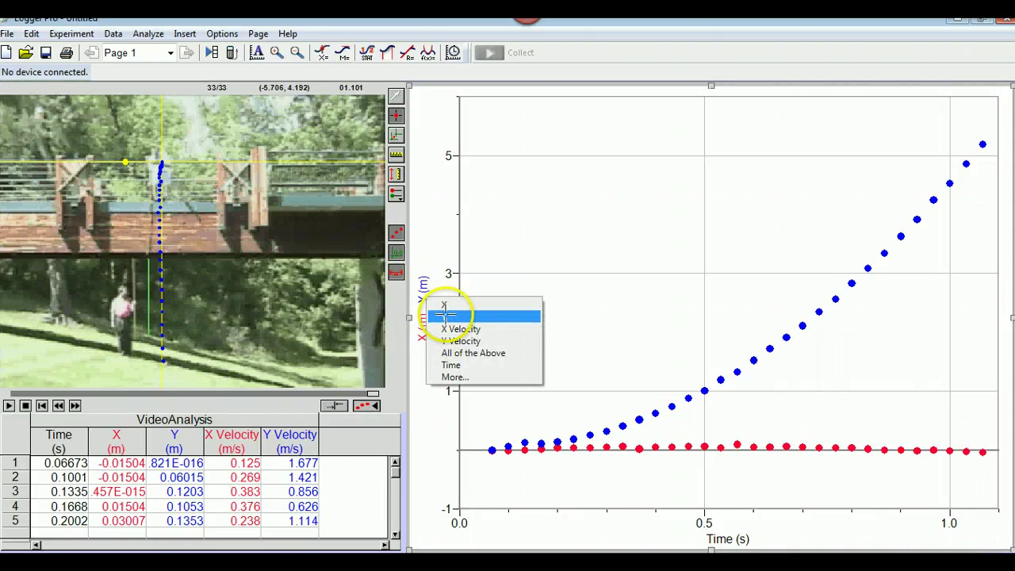
left_click(448, 306)
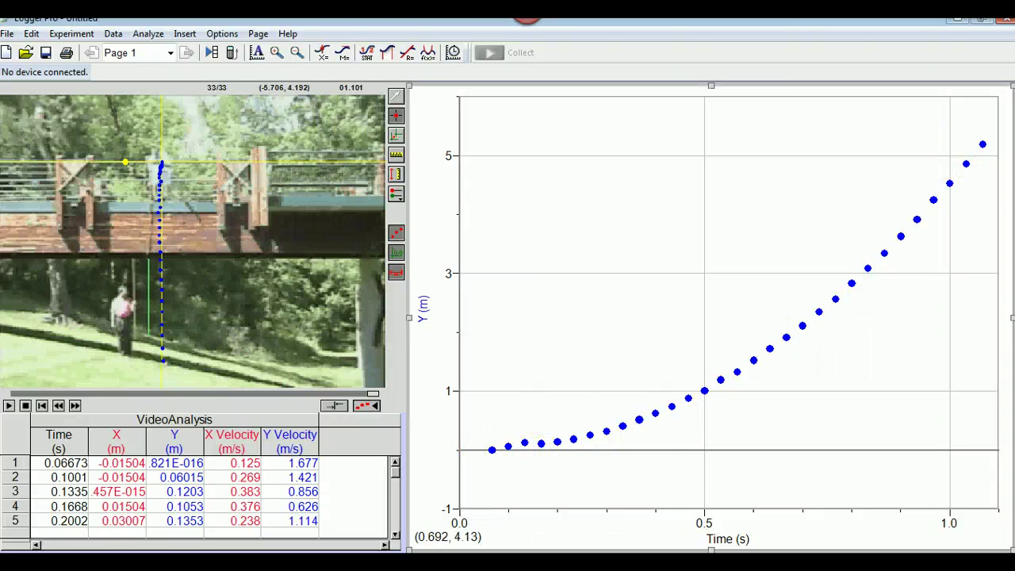
Step: Fit a quadratic curve, At^2+Bt+C, to the Y position versus time data with an automatic fit
left_click(429, 52)
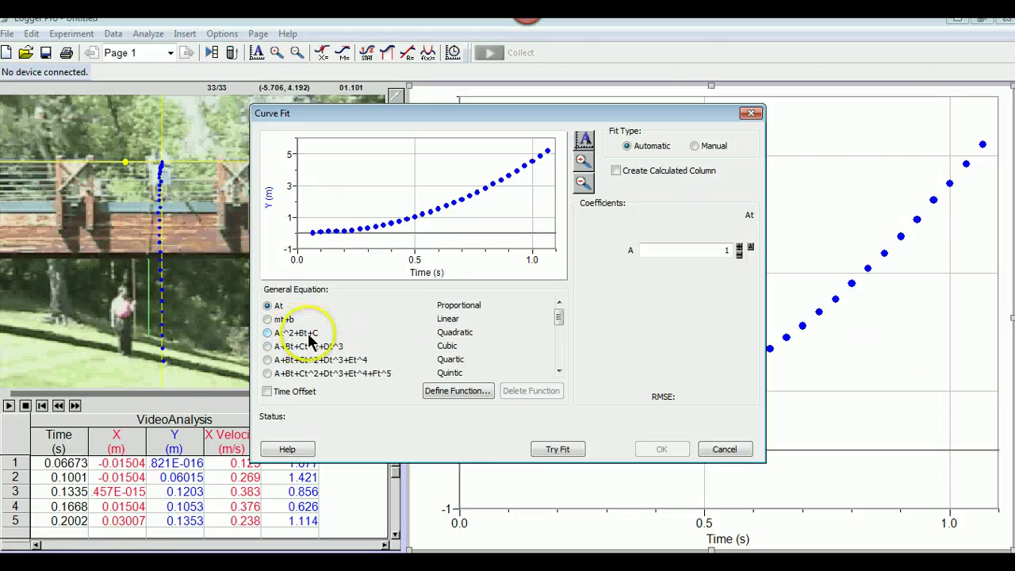
left_click(268, 333)
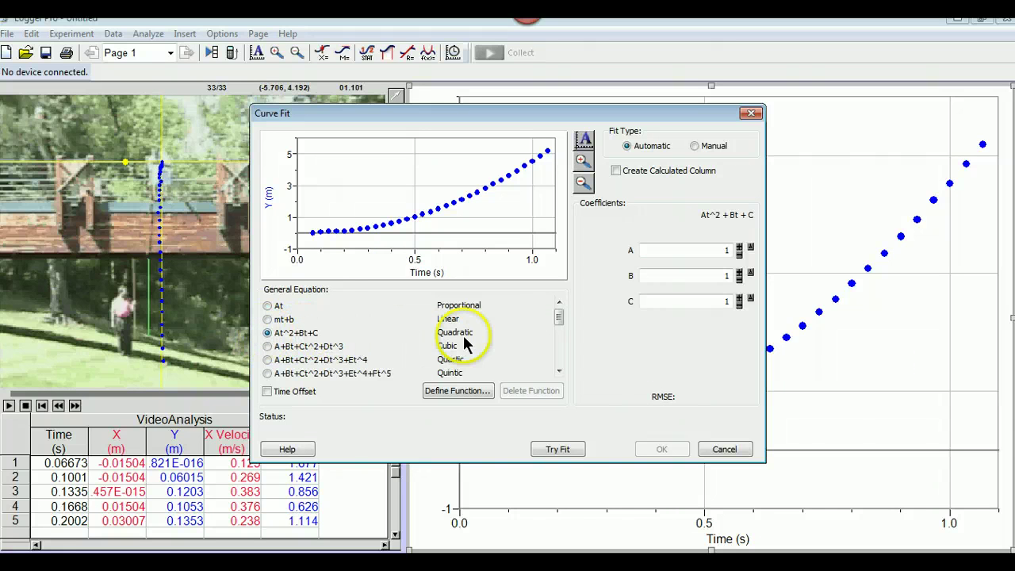
left_click(558, 449)
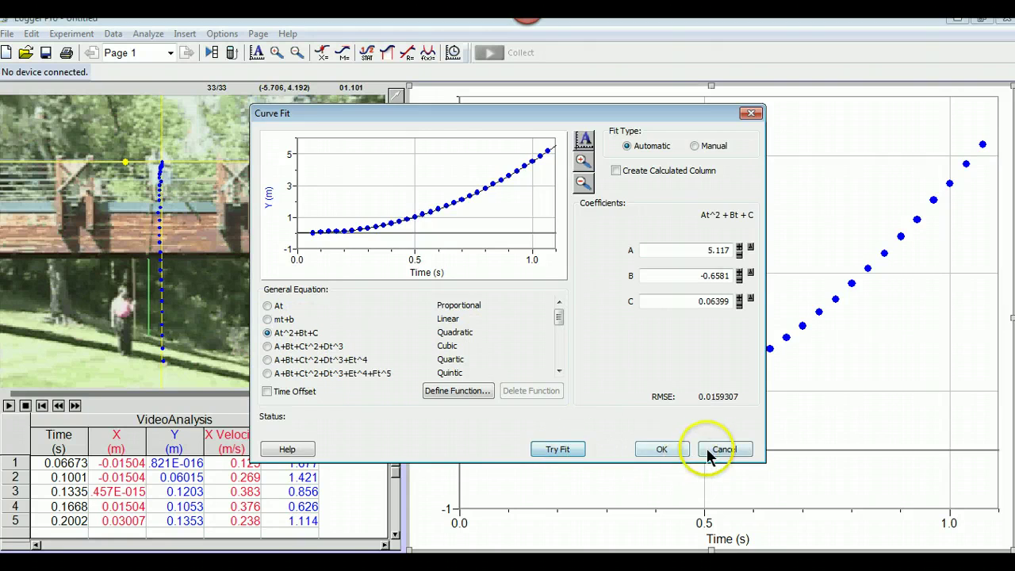
left_click(674, 451)
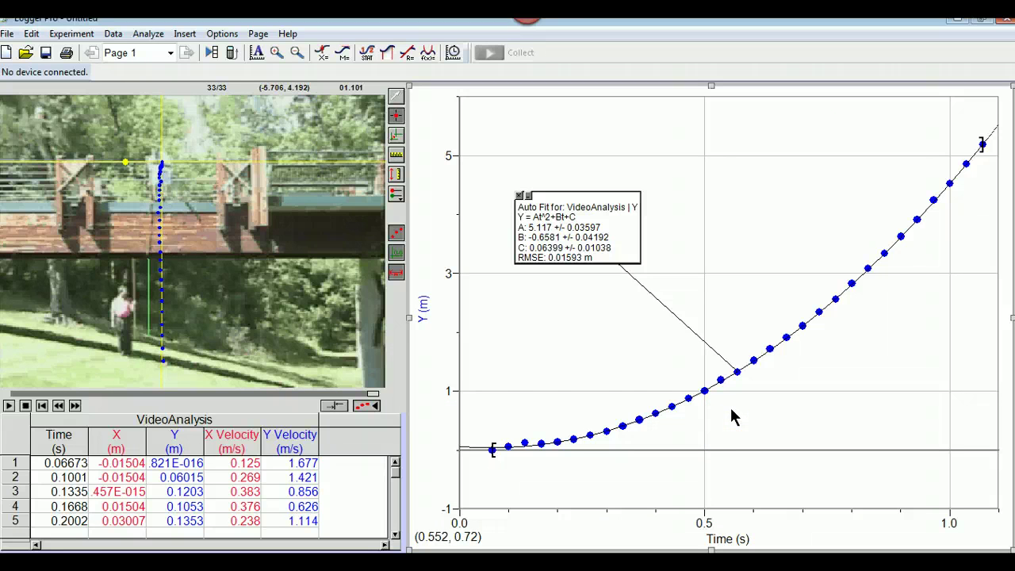
Step: Title the graph "Position vs. Time" in its graph options
double_click(638, 368)
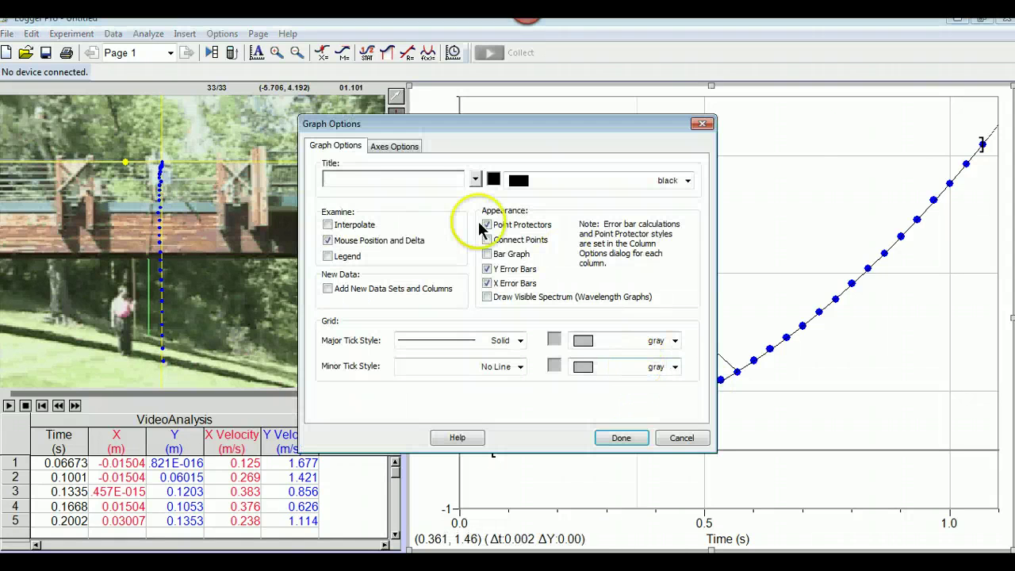
left_click(379, 180)
type("Po")
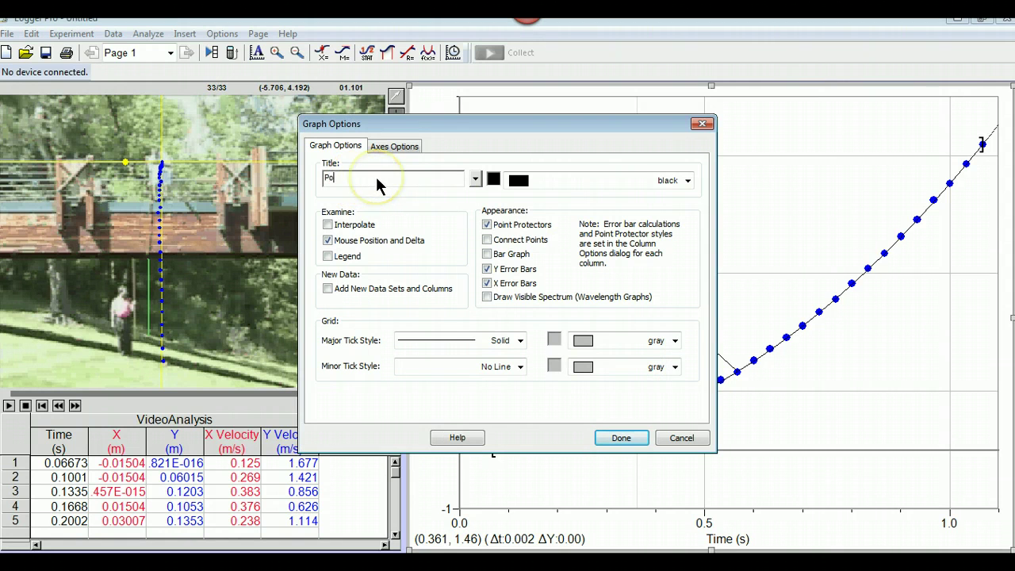
type("sition vs. Time")
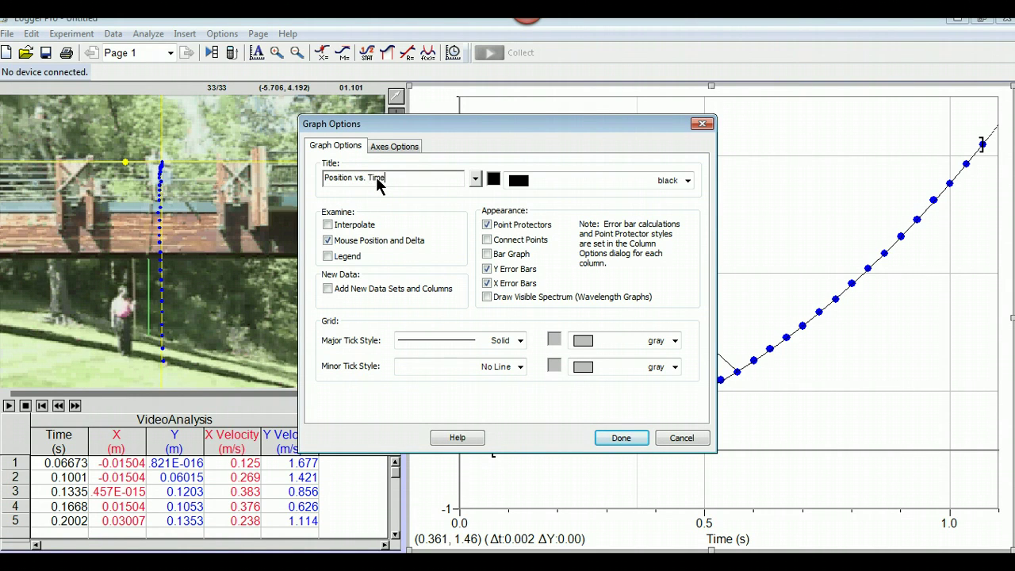
left_click(624, 437)
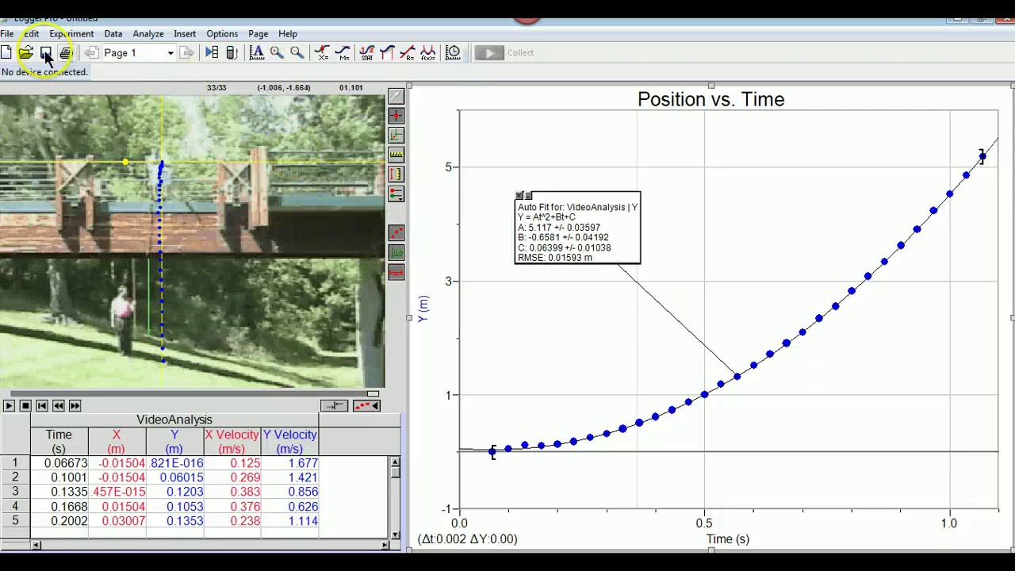
left_click(8, 33)
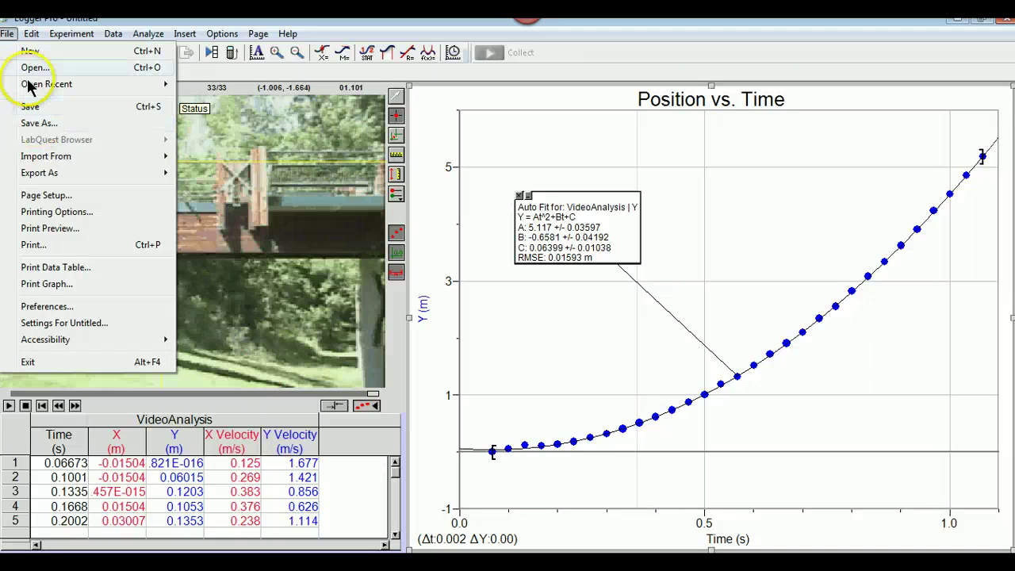
left_click(8, 34)
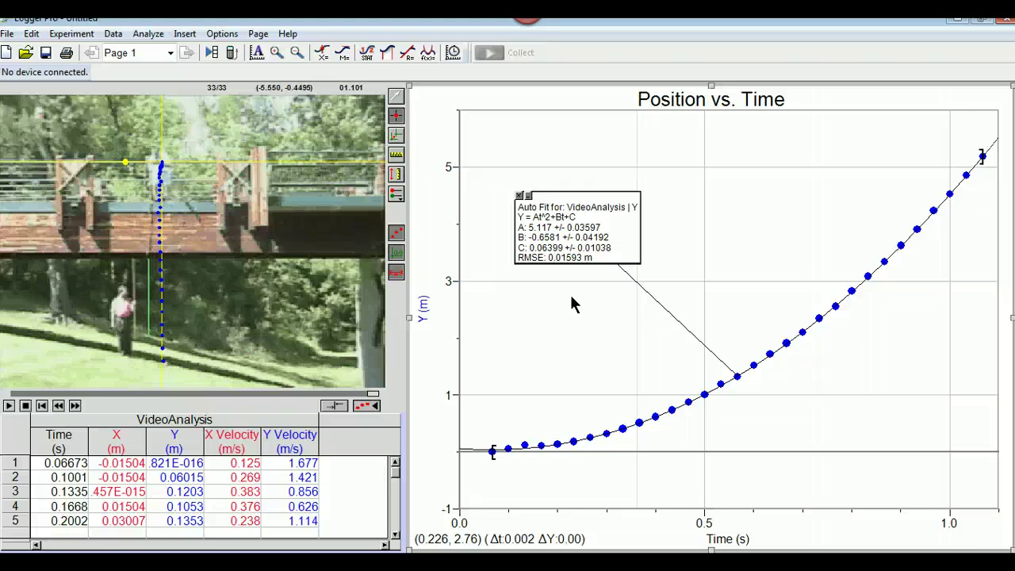
Step: Plot Y Velocity on the vertical axis and apply a linear fit to the points between about 0.12 s and 1.04 s
left_click(425, 317)
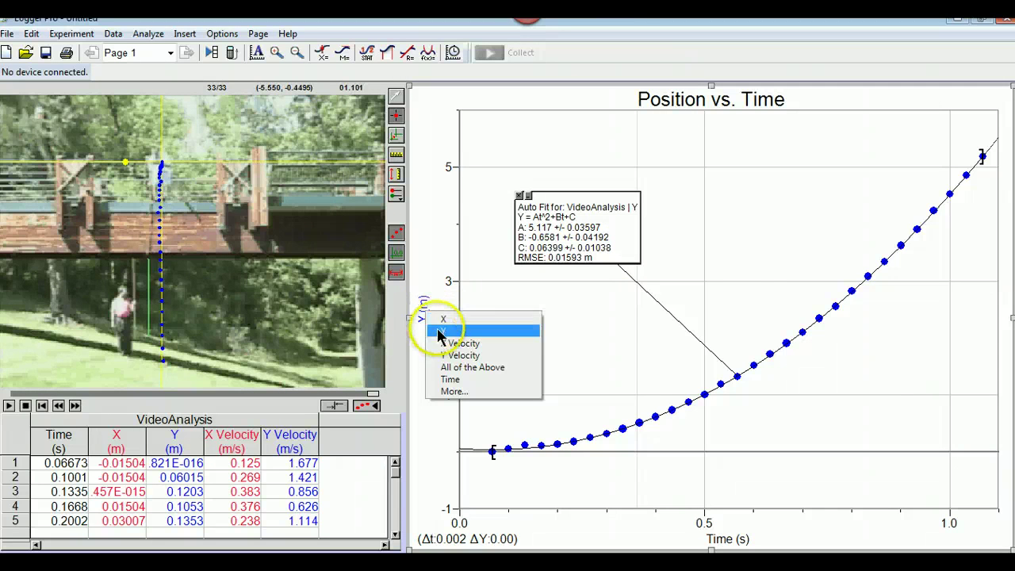
left_click(451, 359)
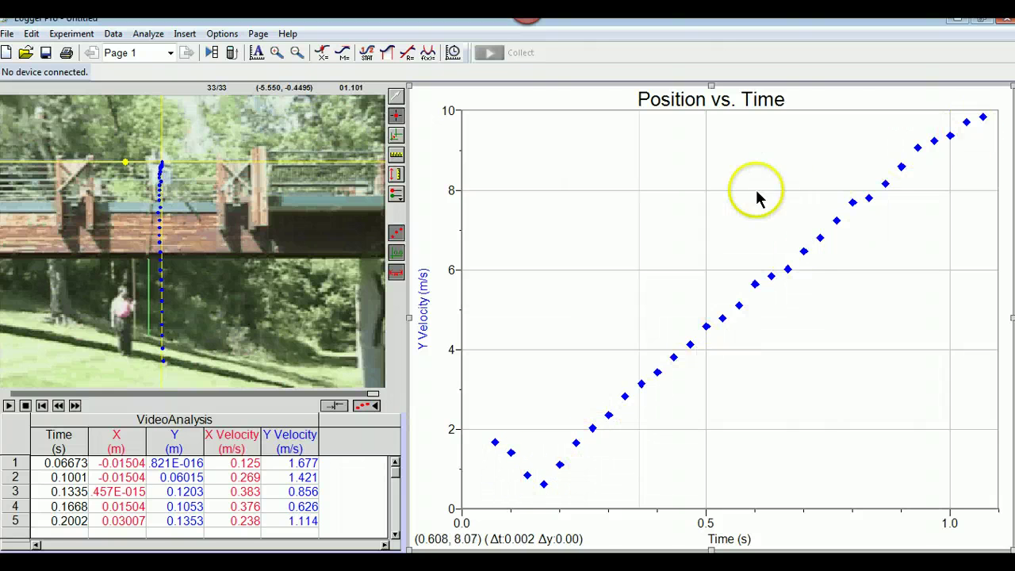
left_click_drag(521, 126, 970, 439)
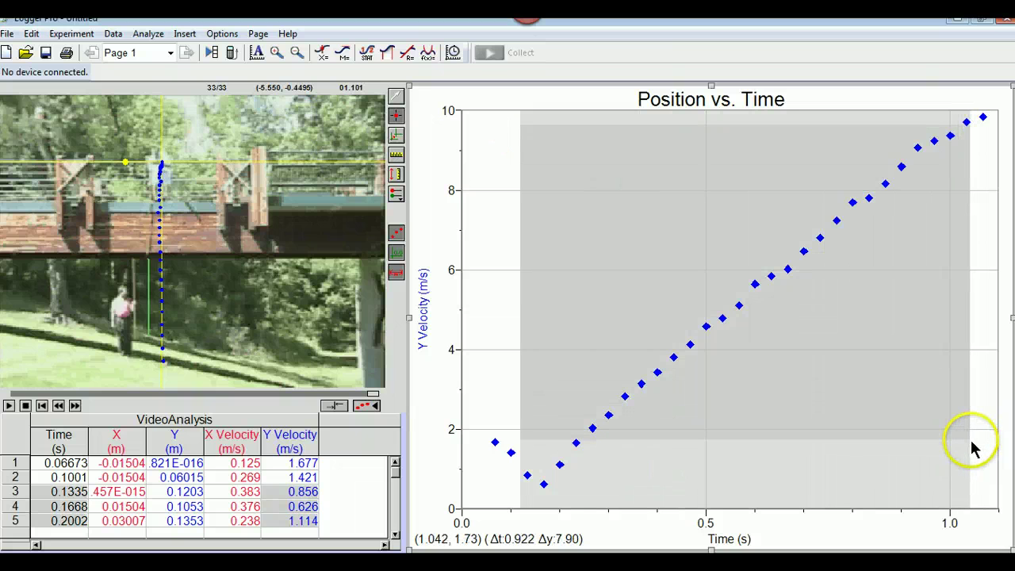
left_click(408, 54)
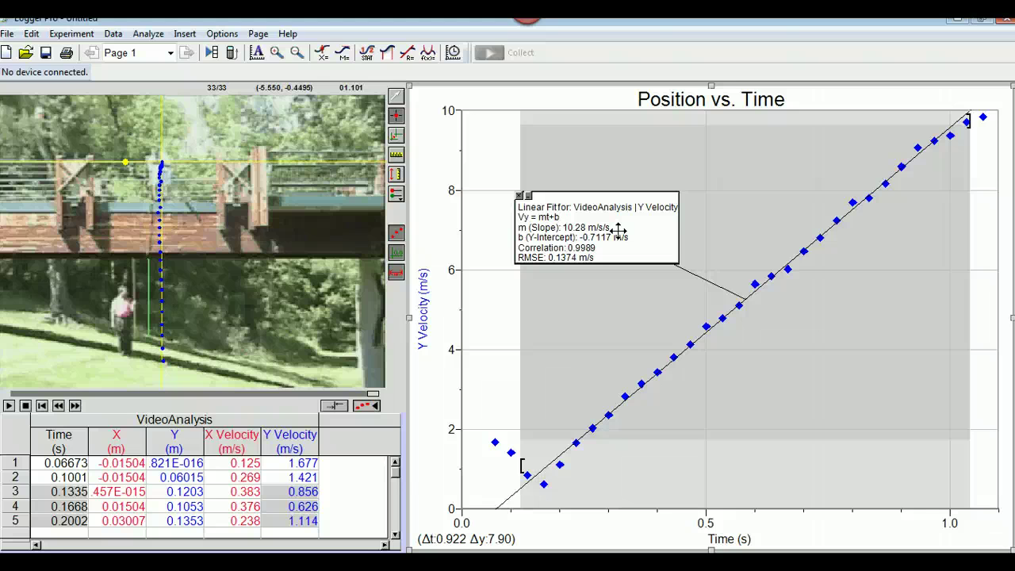
Step: Plot the X position on the graph's vertical axis, and return the axis to the Y position
left_click(423, 311)
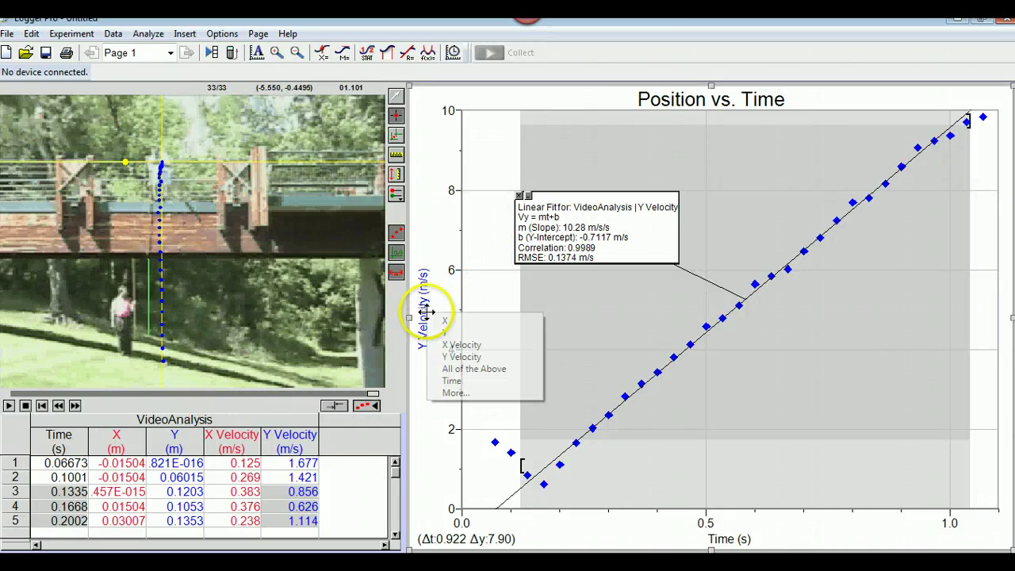
left_click(444, 323)
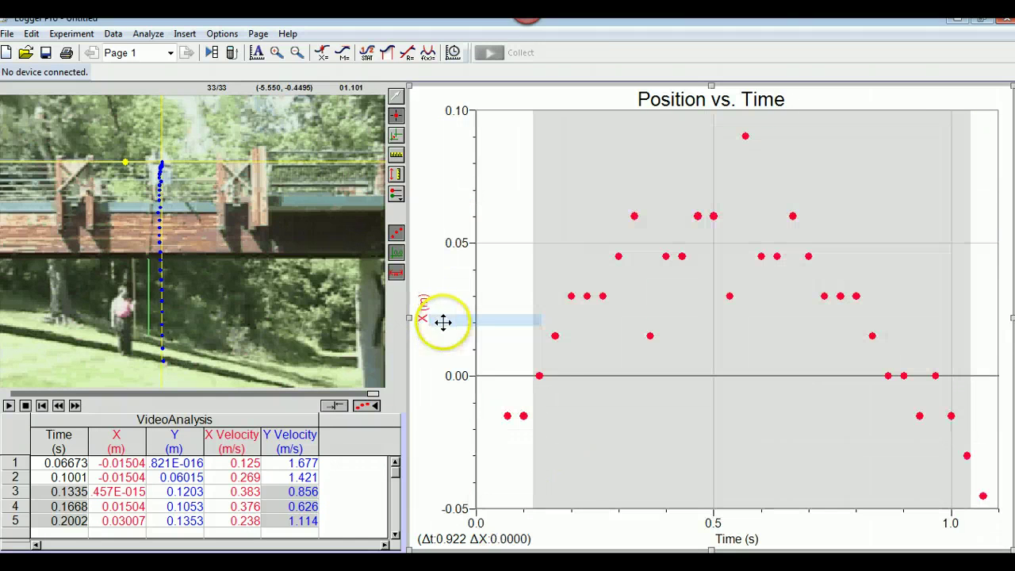
left_click(423, 309)
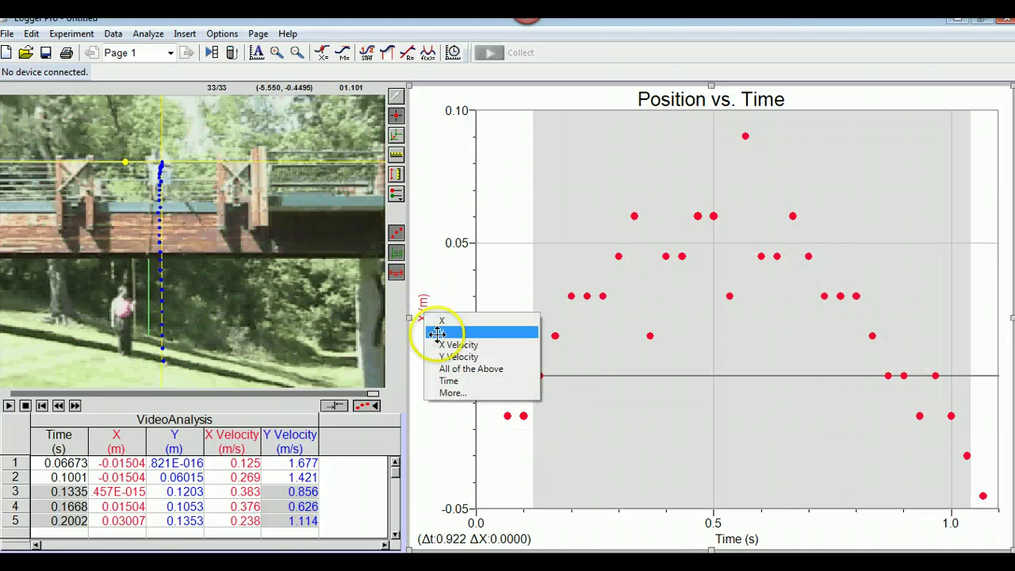
left_click(445, 331)
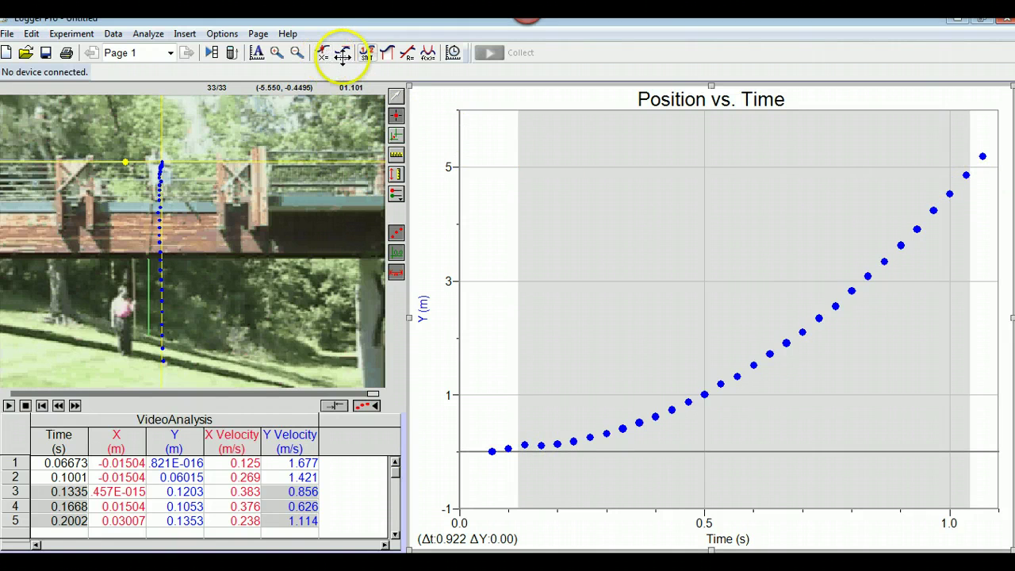
Step: Fit a cubic curve, A+Bt+Ct^2+Dt^3, to the selected Y position data with an automatic fit
left_click(428, 51)
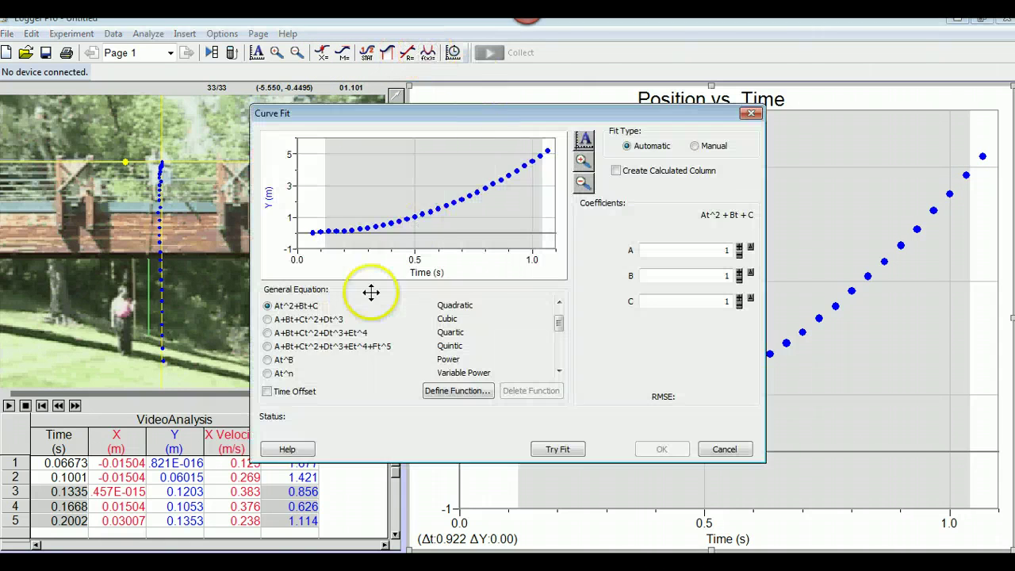
left_click(267, 333)
left_click(267, 319)
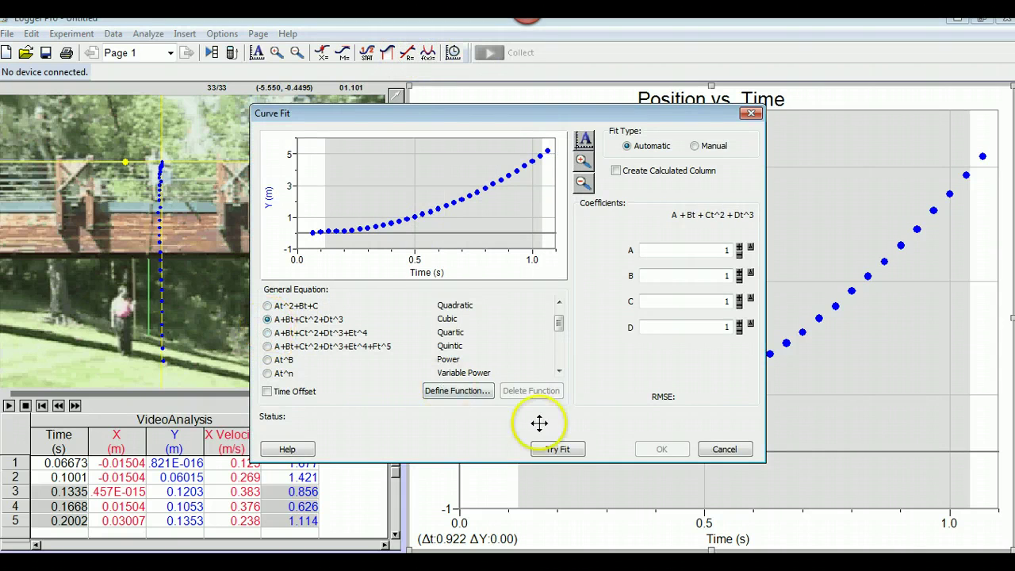
left_click(557, 448)
left_click(663, 449)
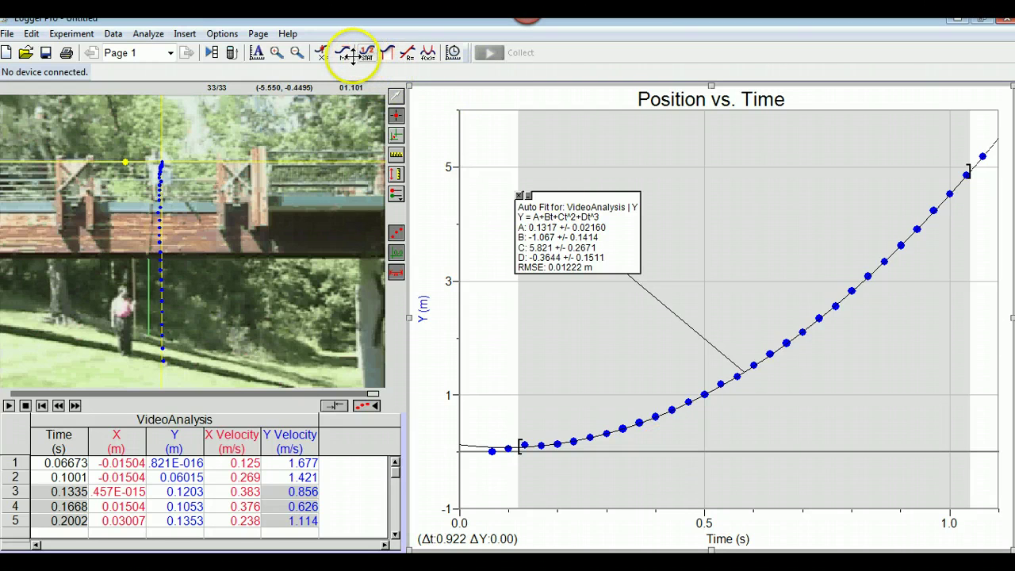
Step: Examine the Y values and tangent slopes along the position curve, and turn both the Examine and Tangent readouts off
left_click(320, 52)
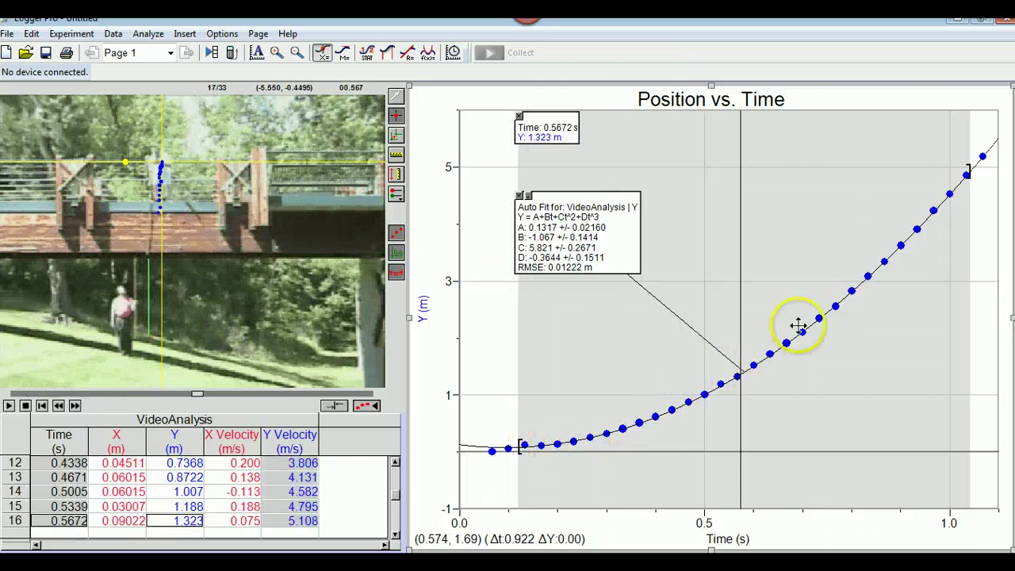
left_click(342, 52)
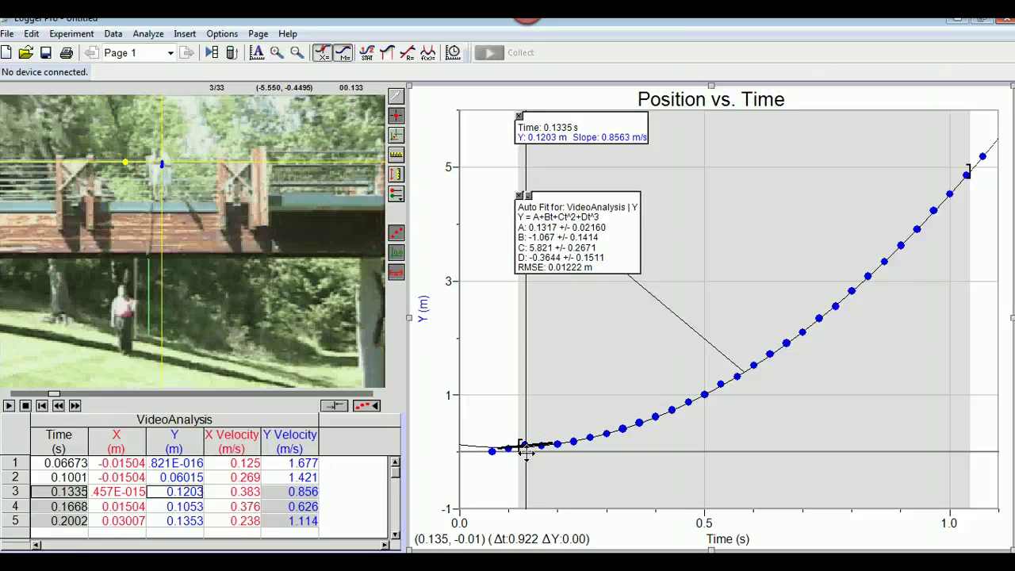
left_click_drag(525, 448, 934, 208)
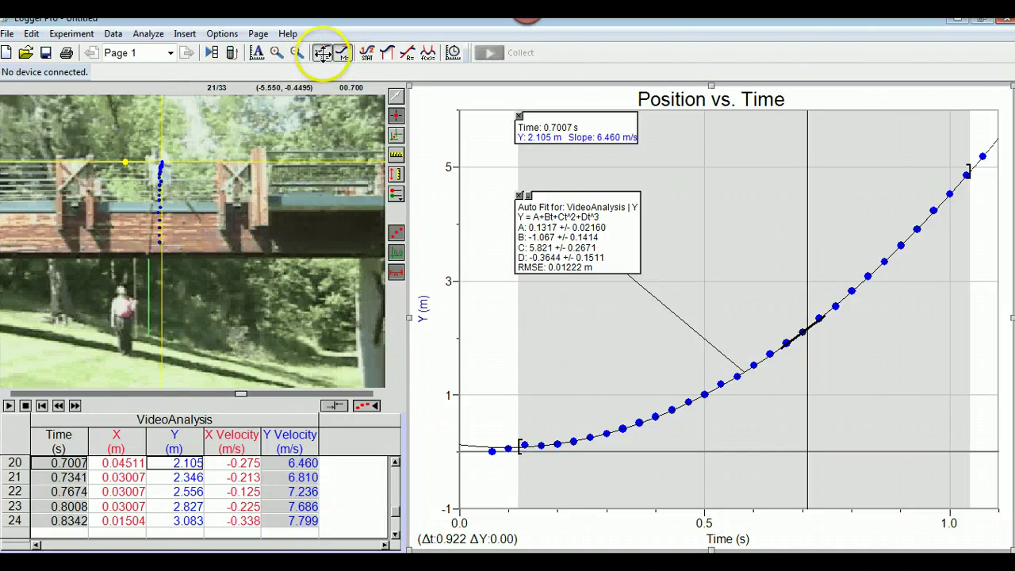
left_click(323, 52)
left_click(345, 52)
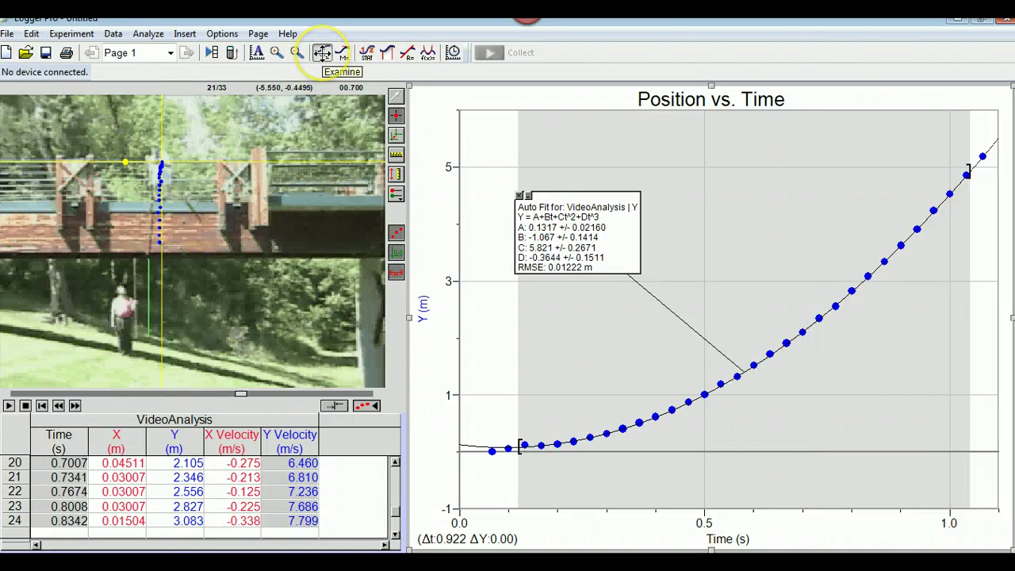
Step: Turn Examine back on and trace the position curve to the last data point and back near the start, comparing it with the movie frames
left_click(324, 53)
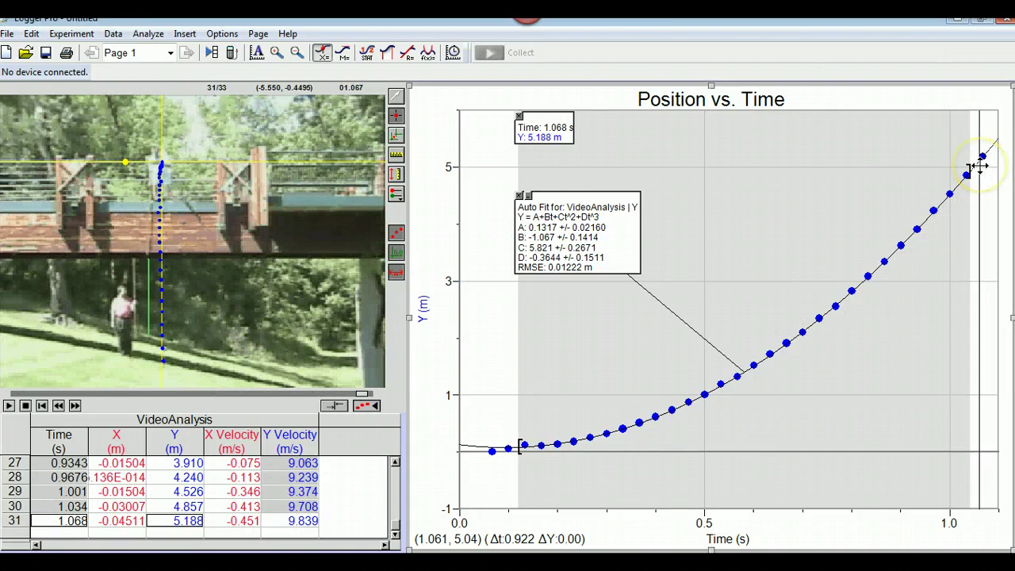
left_click(975, 166)
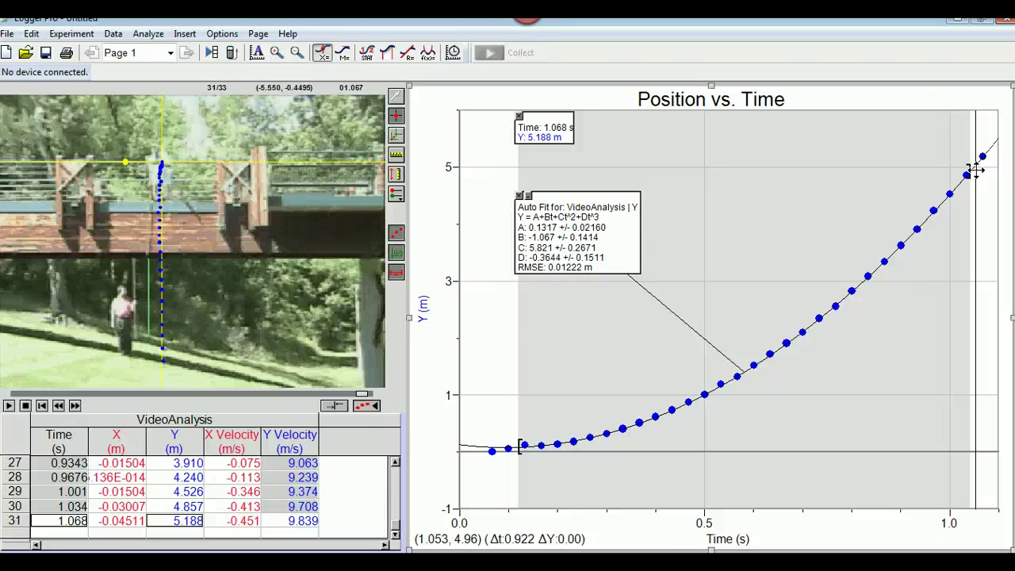
left_click(268, 395)
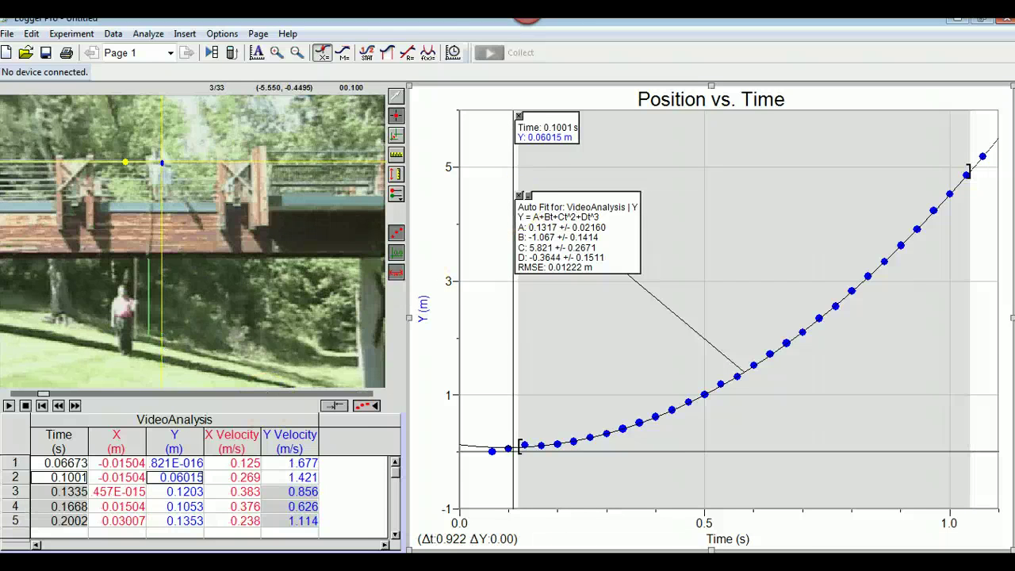
left_click(374, 421)
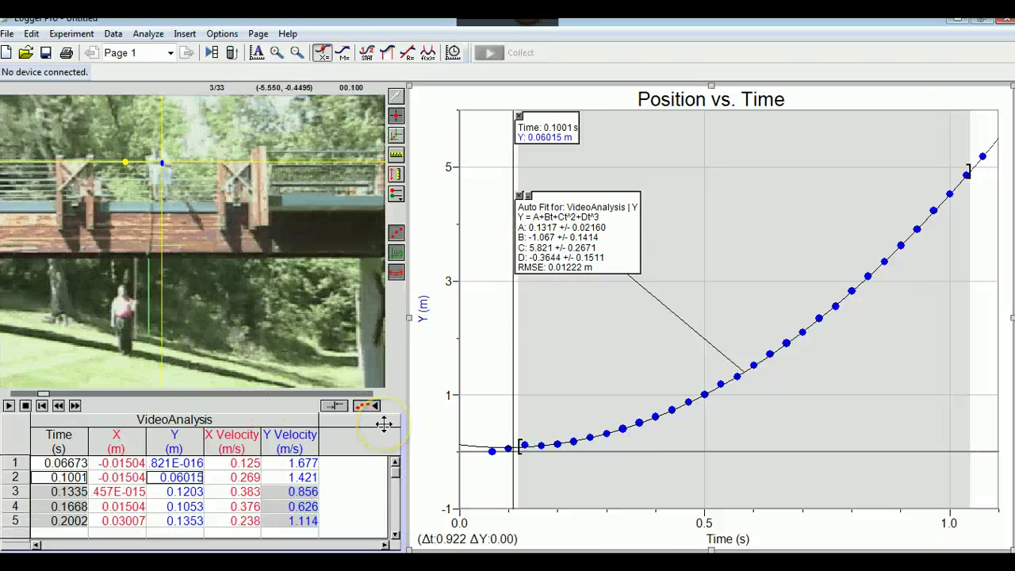